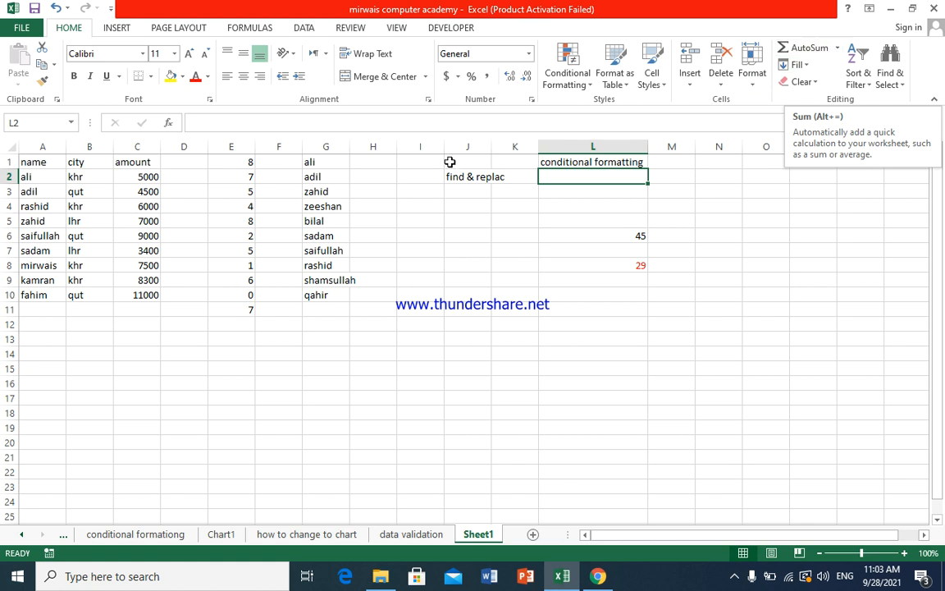
Step: Total the amounts in C2:C10 with AutoSum, placing the sum in C11, and check its formula
drag(142, 178, 141, 291)
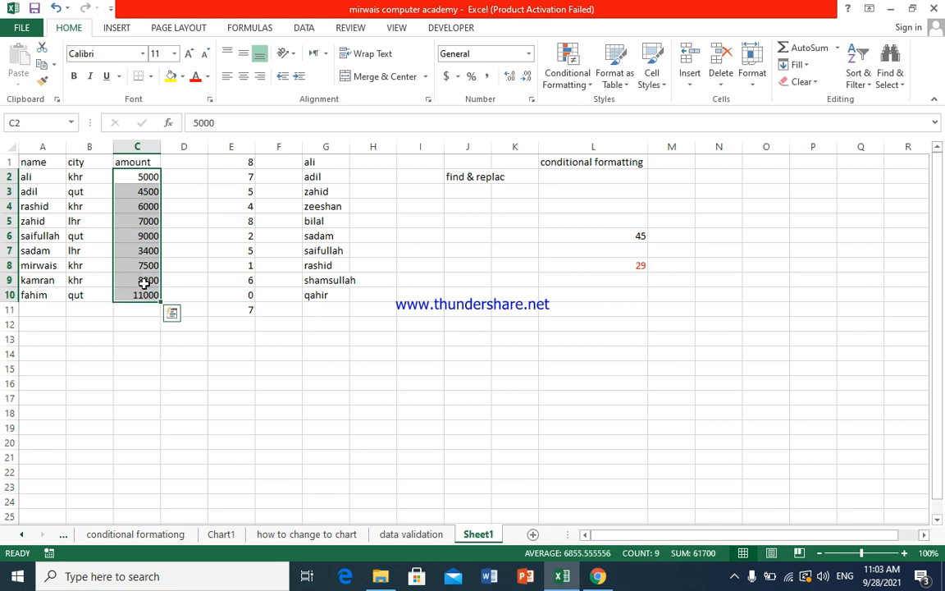
click(838, 49)
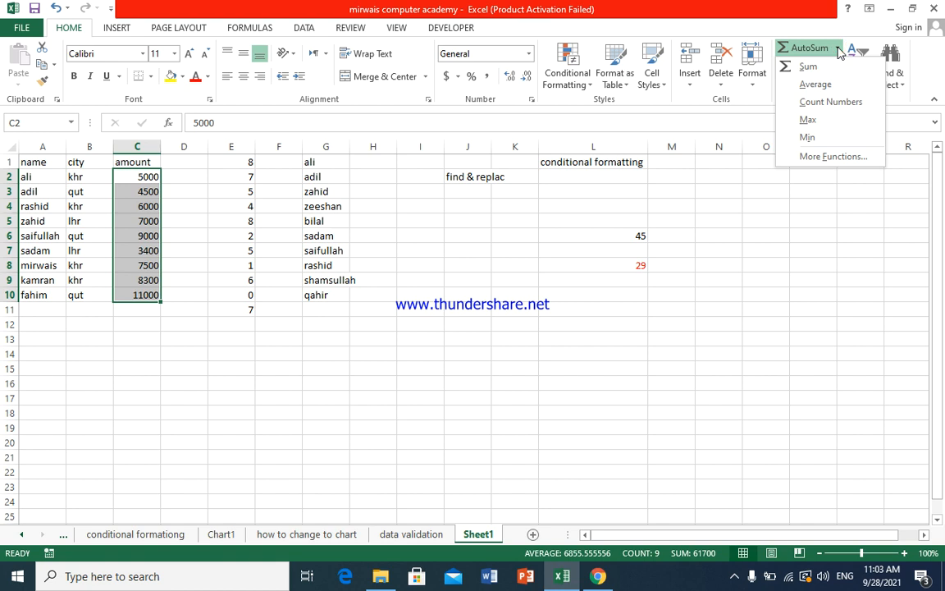
click(818, 68)
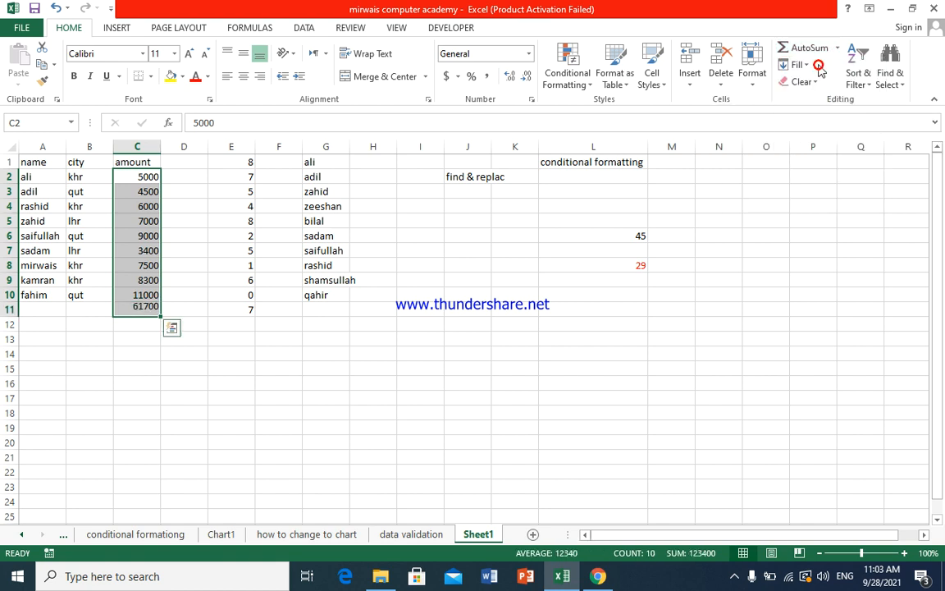
click(137, 309)
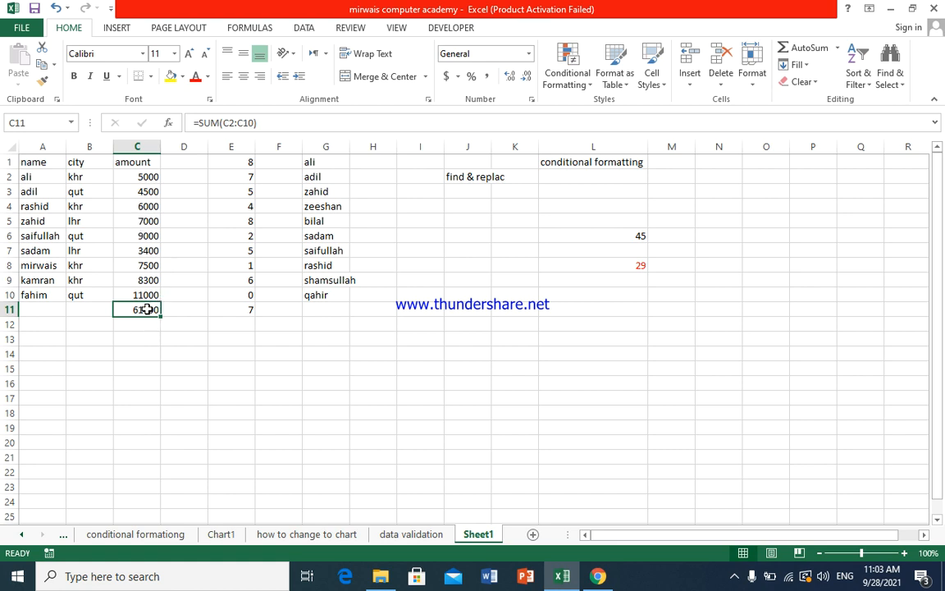
click(836, 48)
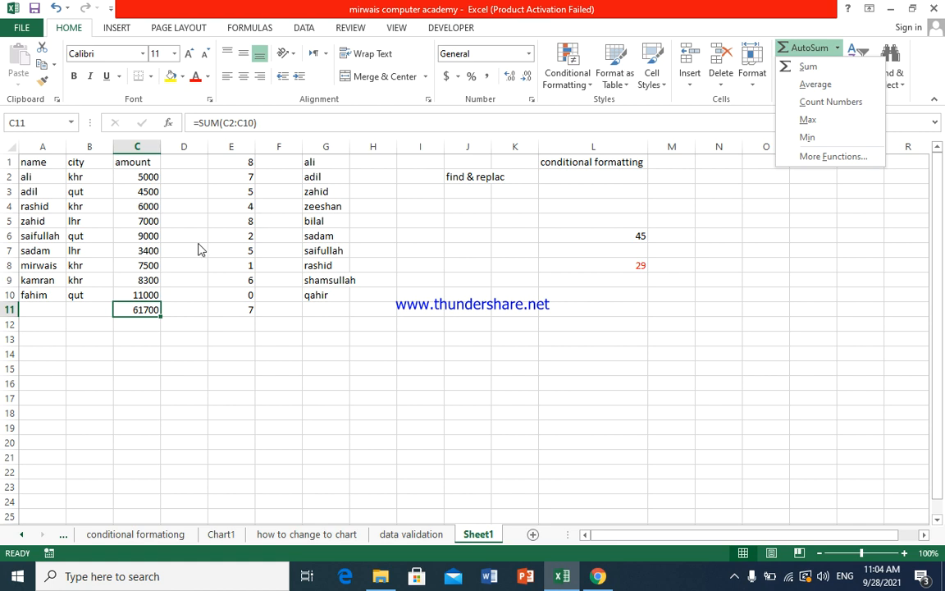
Step: Sort the numbers in E1:E11 from smallest to largest
click(246, 161)
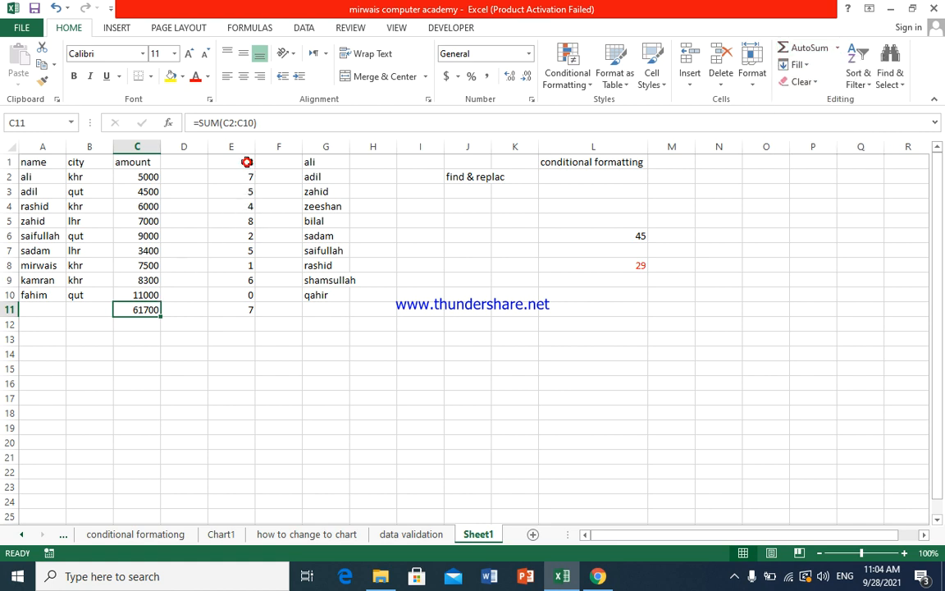
drag(246, 161, 248, 312)
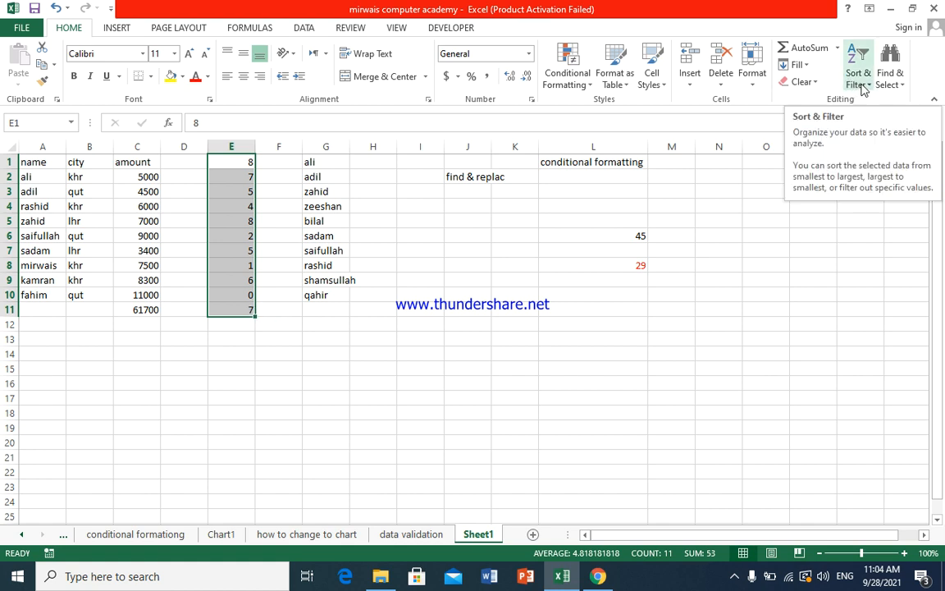
click(863, 89)
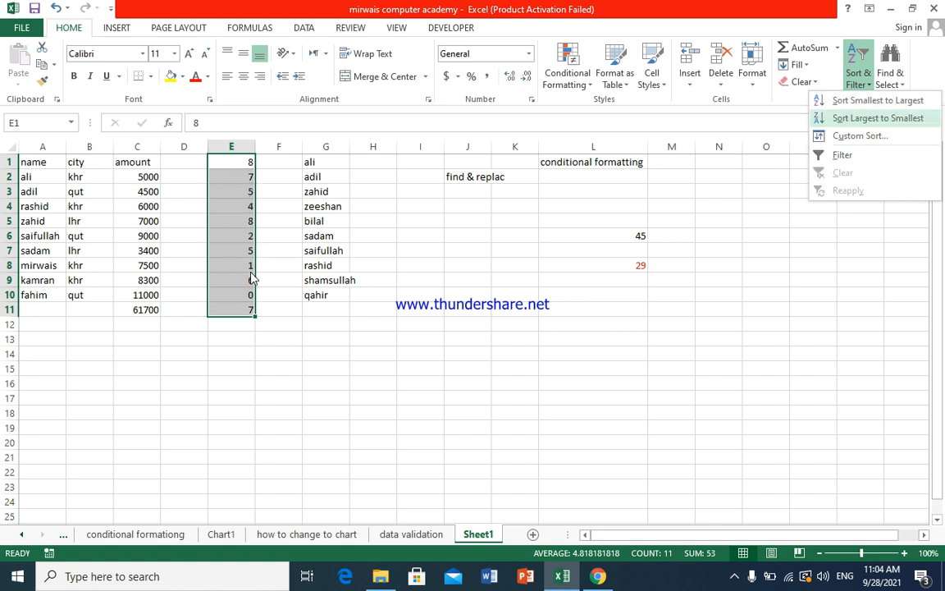
click(870, 101)
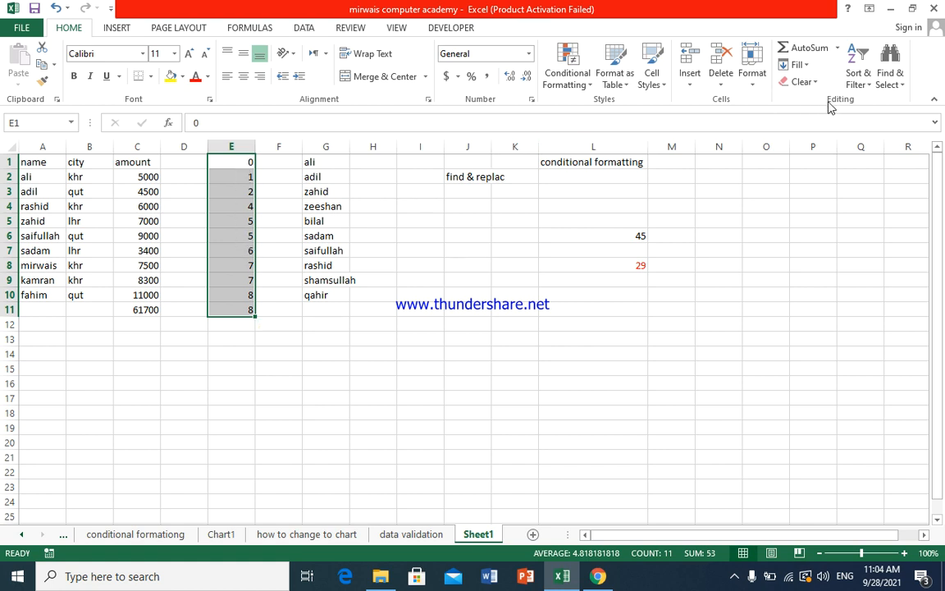
Step: Re-sort the numbers in E1:E11 from largest to smallest
click(859, 82)
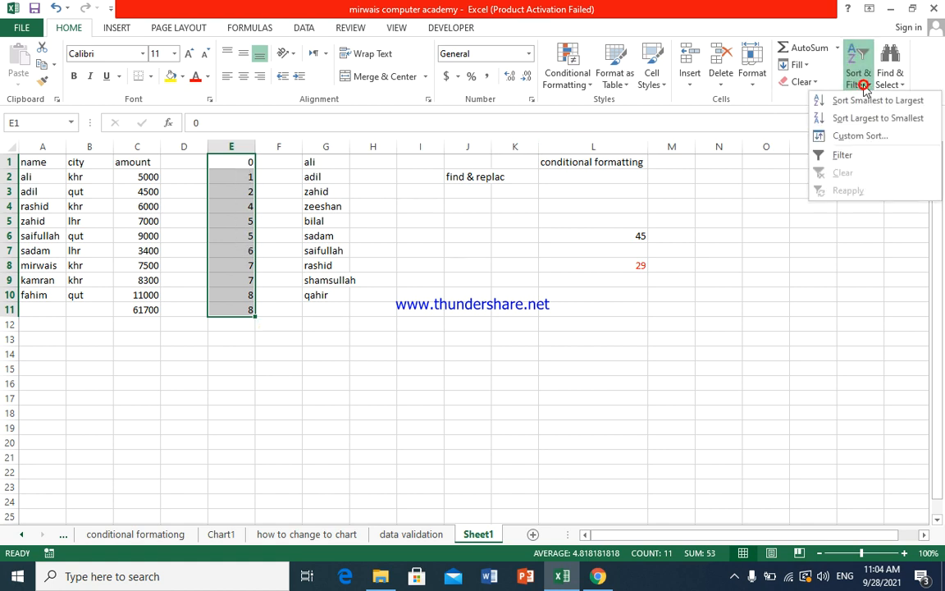
click(868, 120)
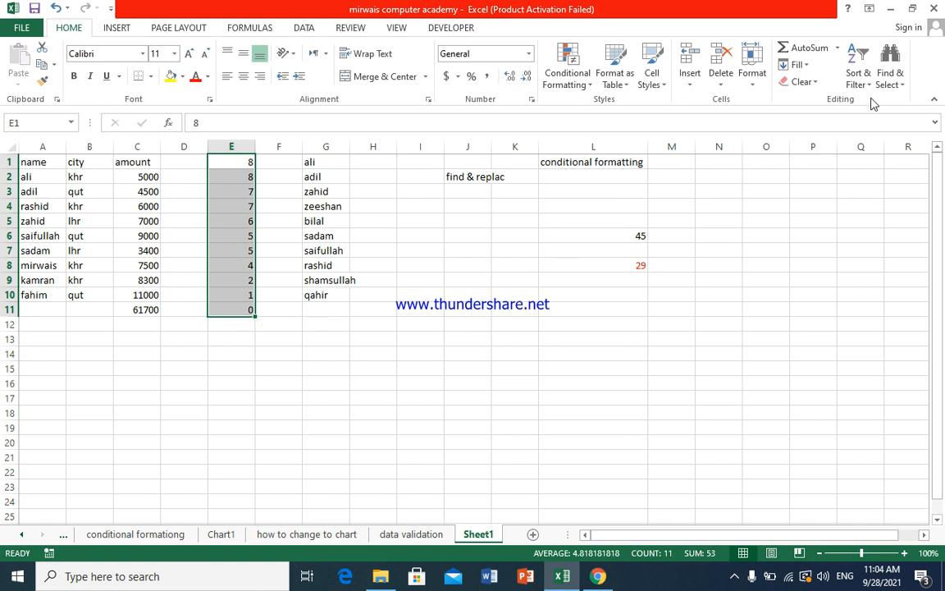
click(857, 78)
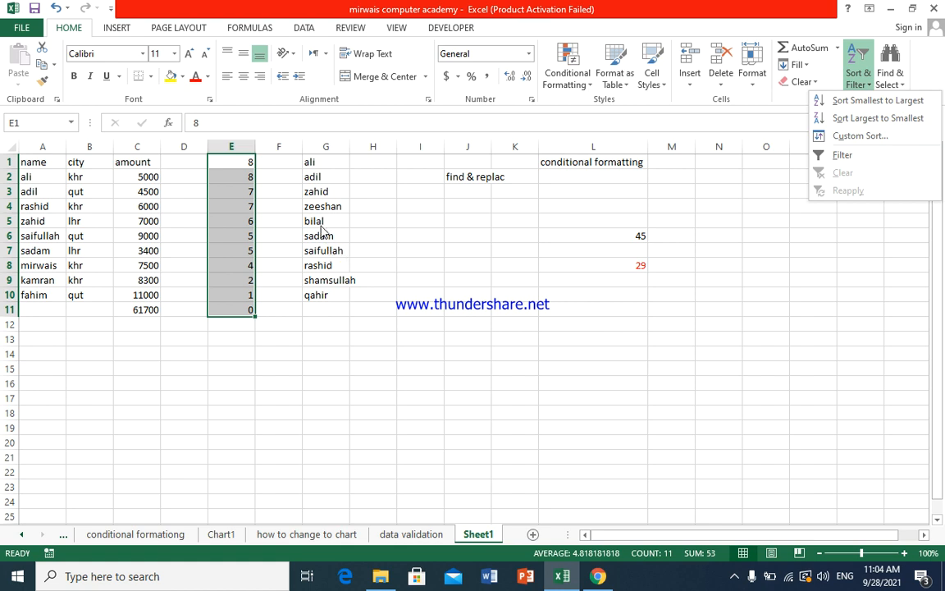
Step: Sort the list of names in G1:G10 alphabetically from A to Z
click(319, 160)
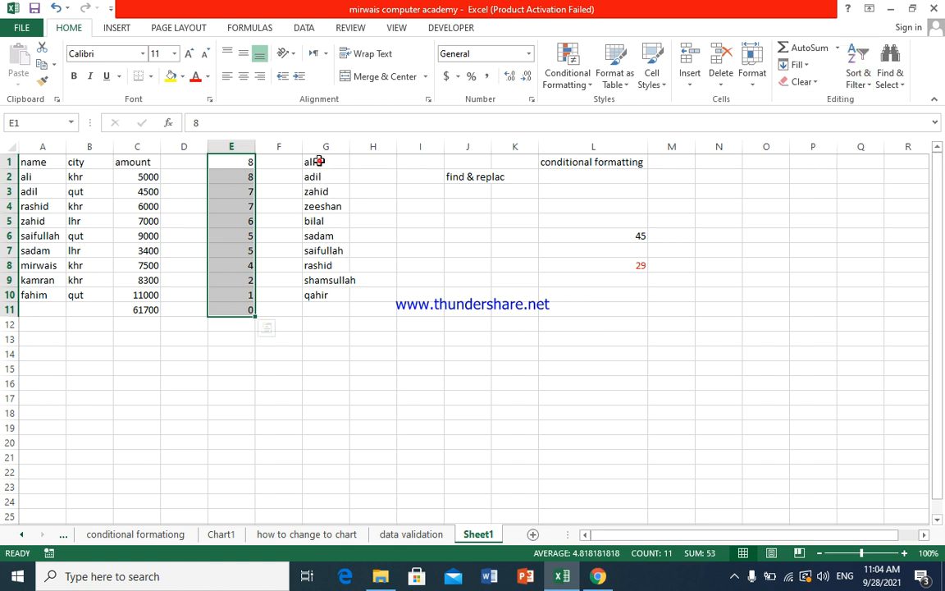
drag(319, 160, 323, 293)
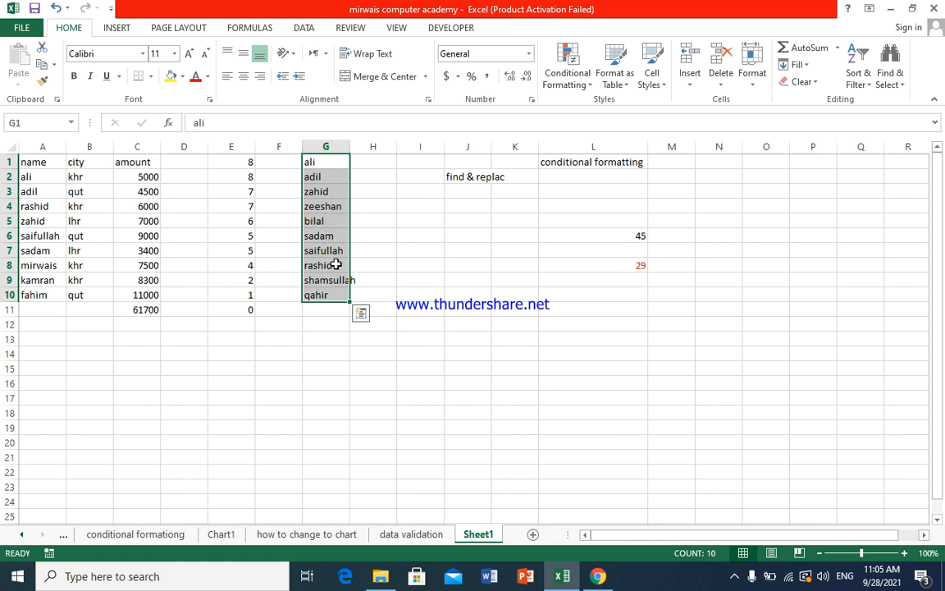
click(867, 87)
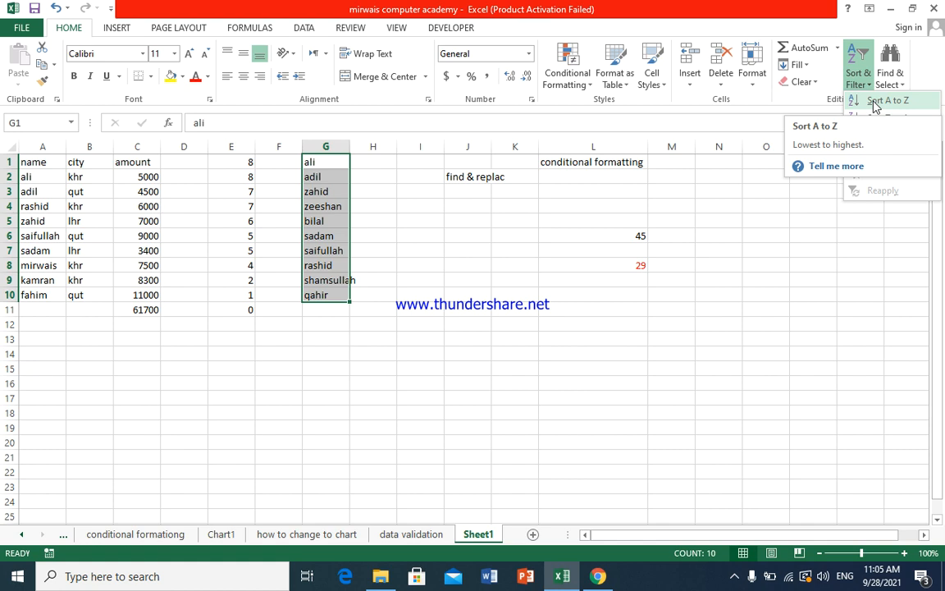
click(874, 101)
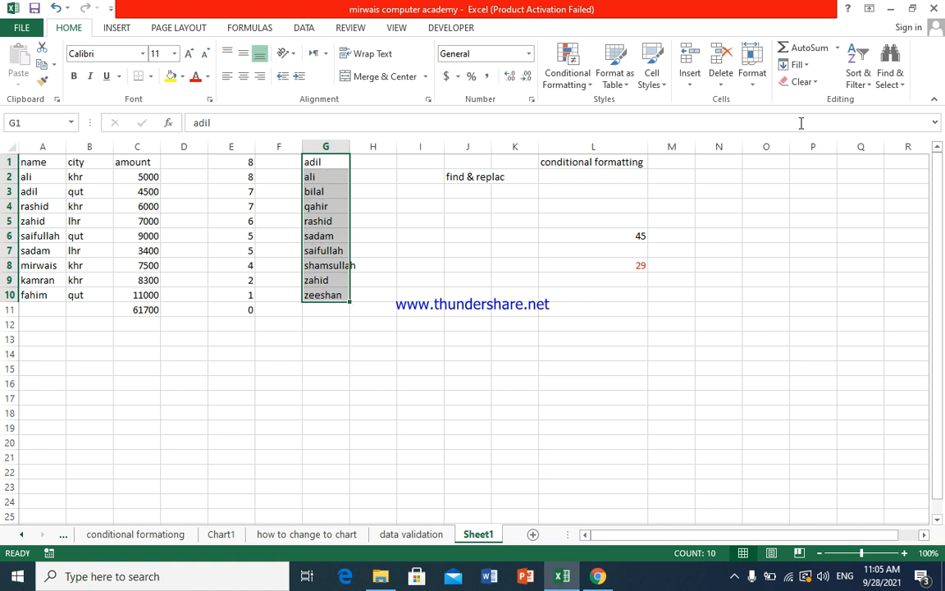
Step: Re-sort the names in G1:G10 in reverse order, from Z to A, and deselect the range
click(858, 78)
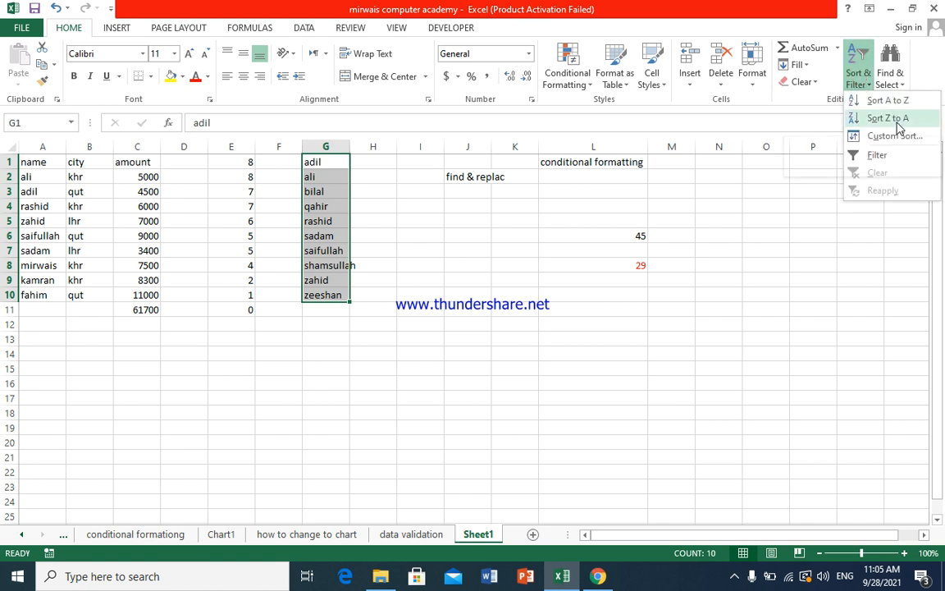
click(888, 118)
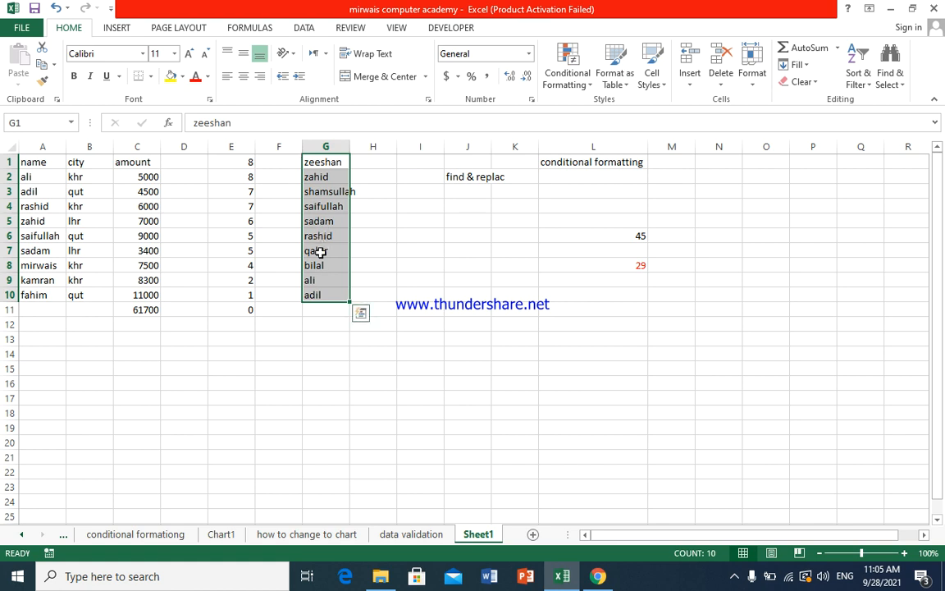
click(864, 85)
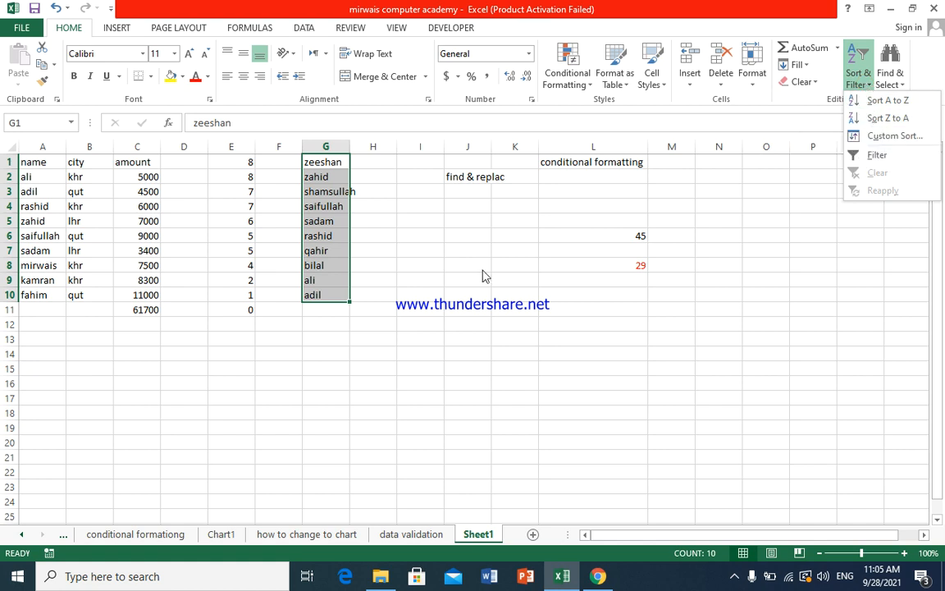
click(386, 271)
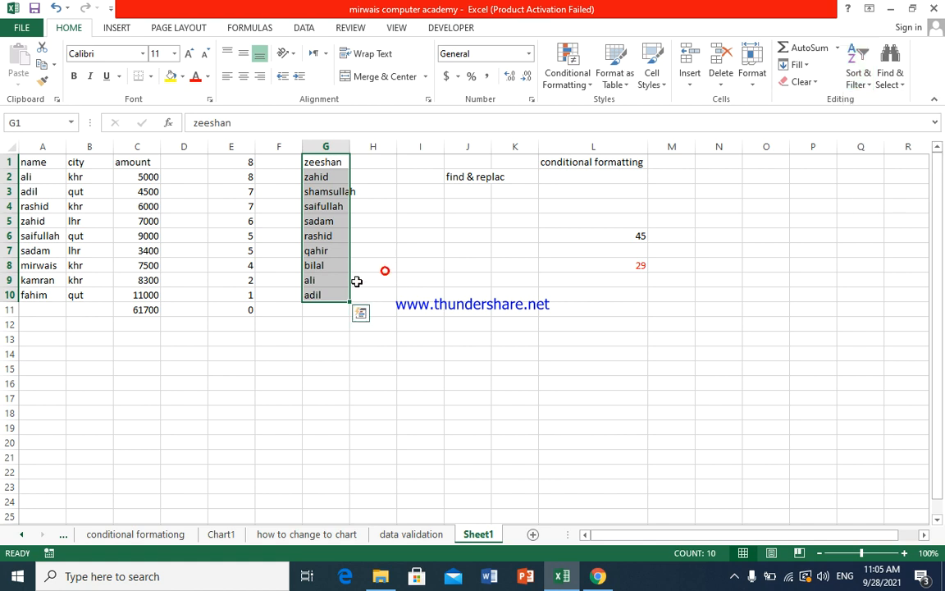
click(275, 236)
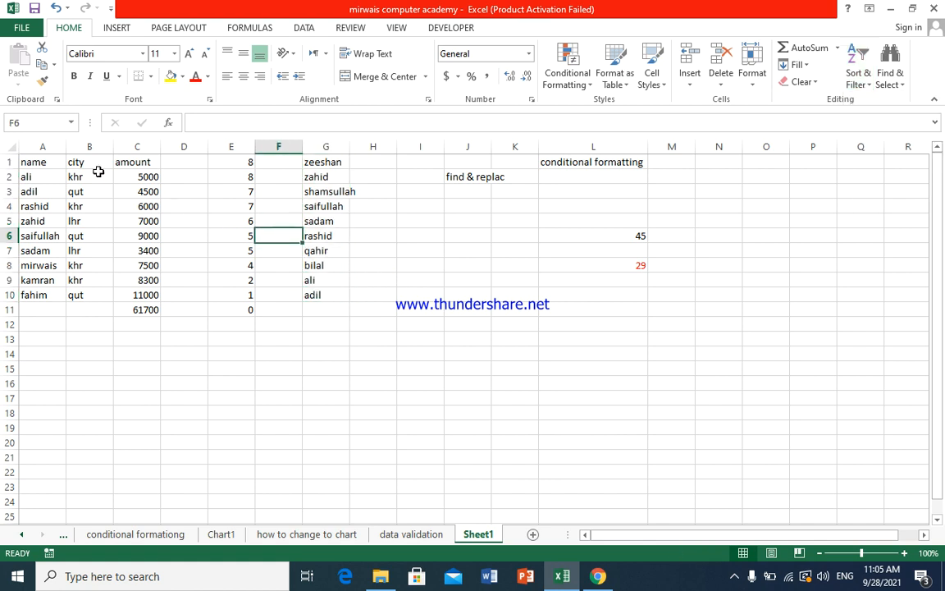
Step: Add a filter to the name, city and amount headers in A1:C1
click(33, 160)
drag(78, 160, 130, 164)
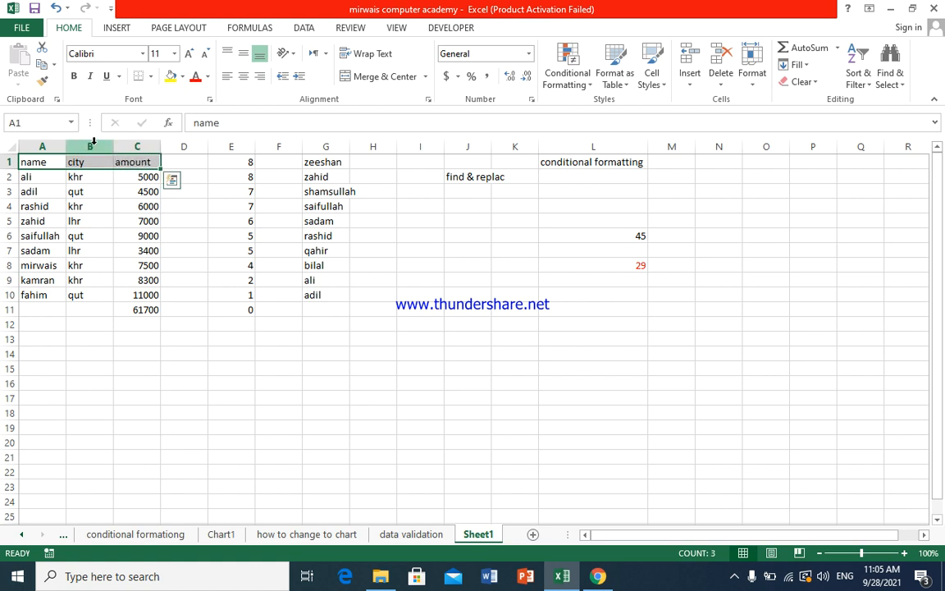
click(866, 85)
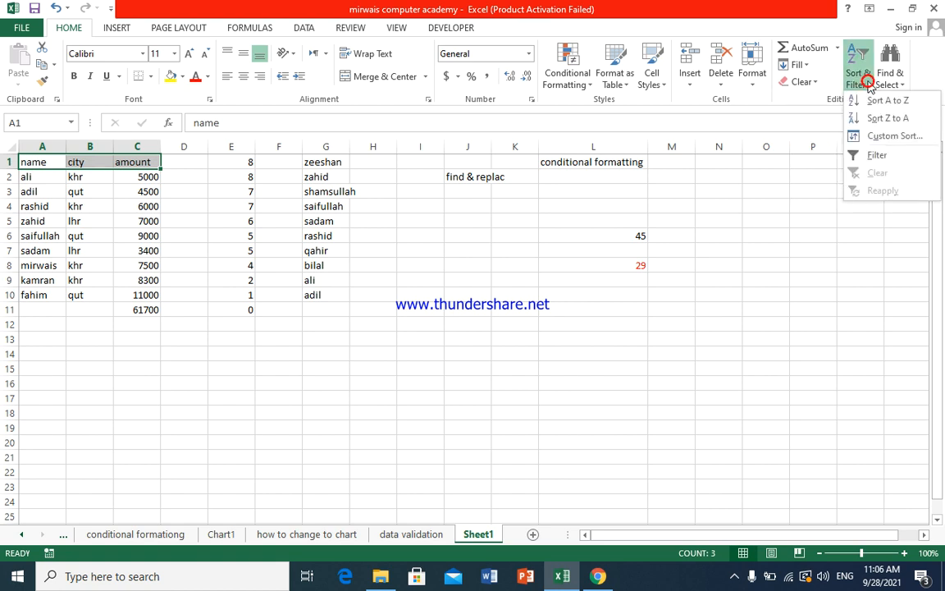
click(864, 158)
click(190, 189)
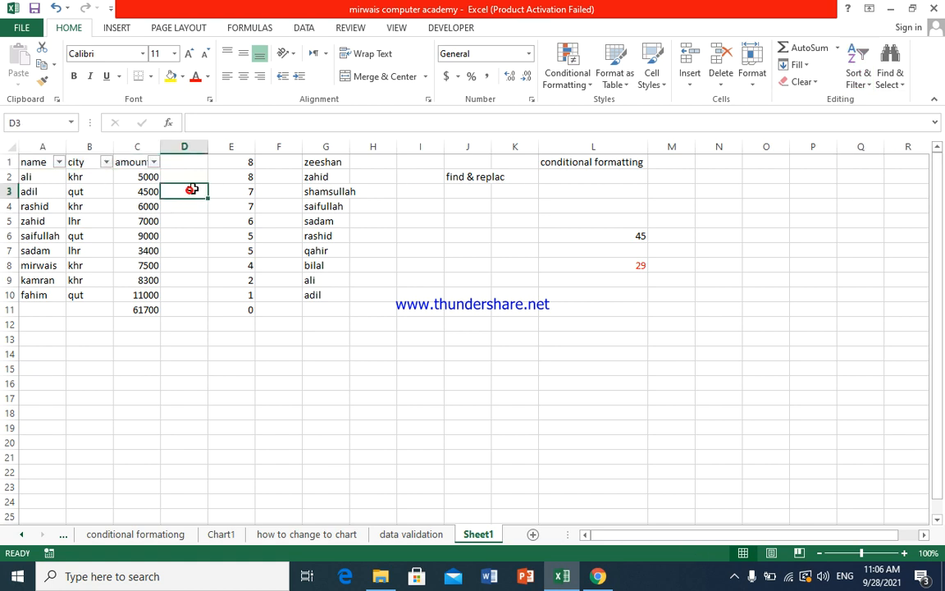
Step: Autofit column C to its amount header and view that column's filter options without applying any
click(140, 162)
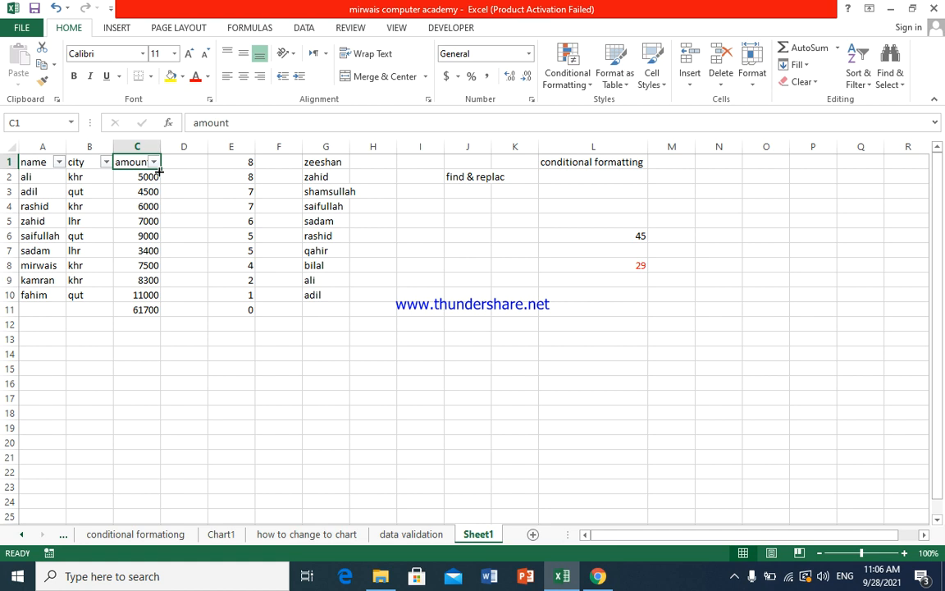
double_click(160, 146)
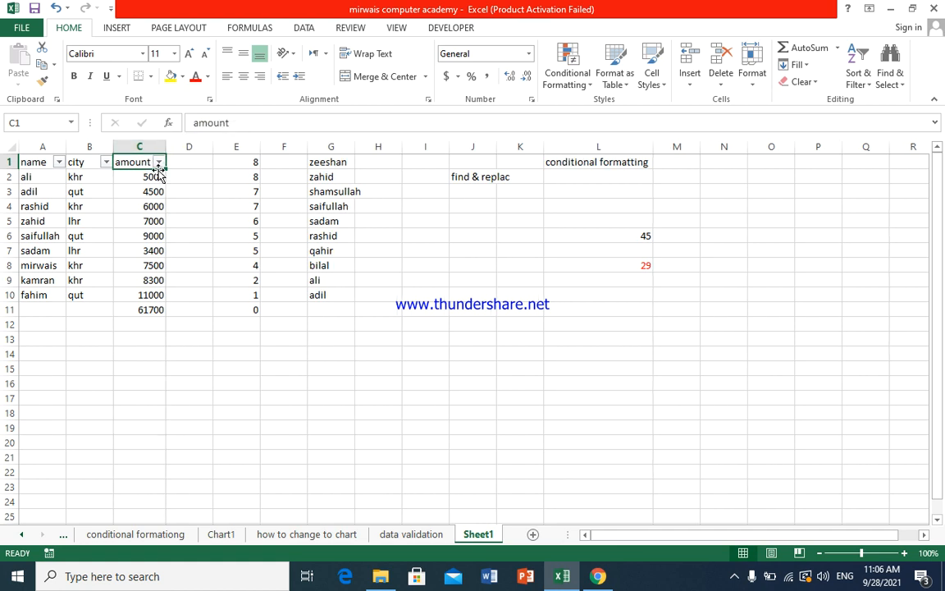
click(159, 163)
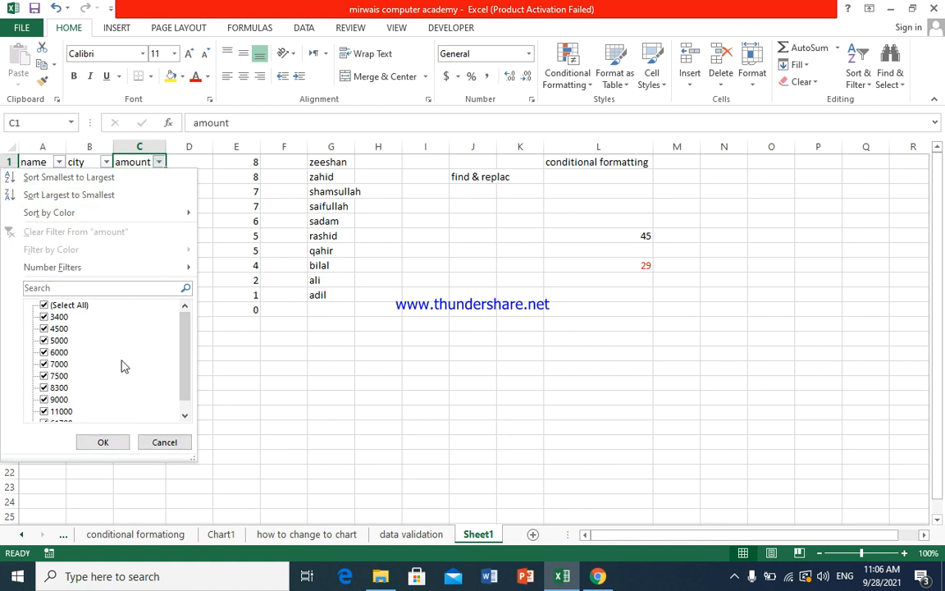
click(163, 443)
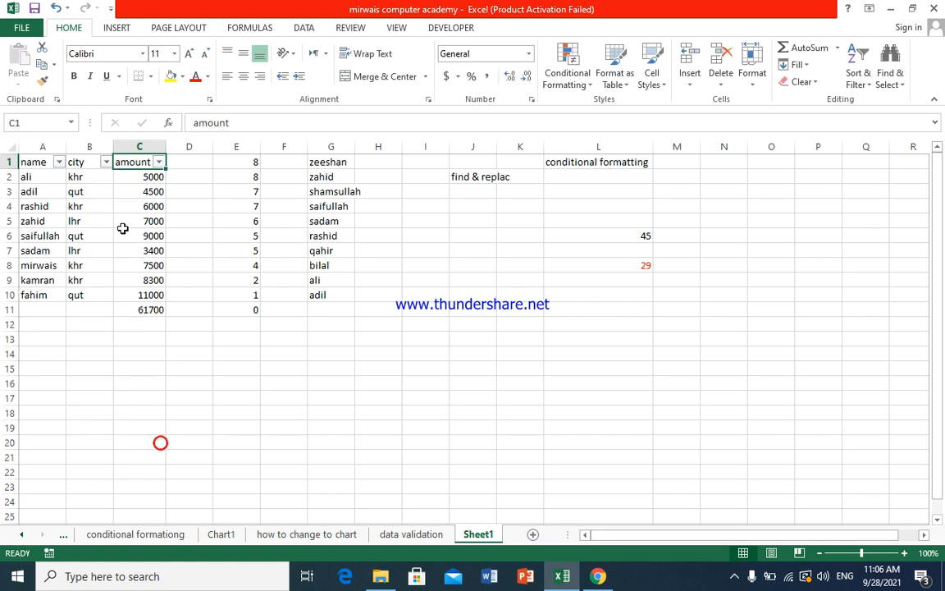
Step: Filter the city column to show only the khr records
click(106, 162)
click(107, 163)
click(106, 162)
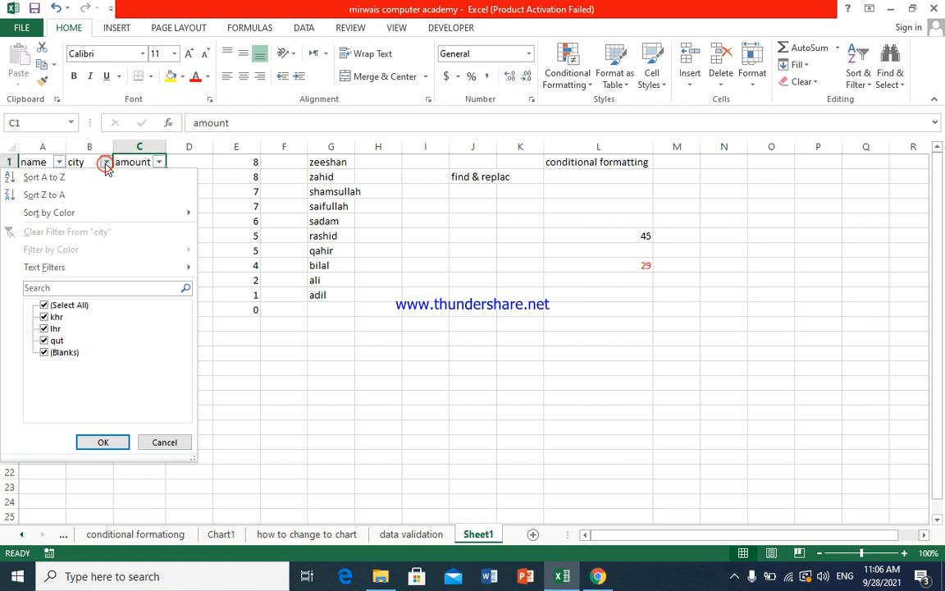
click(45, 305)
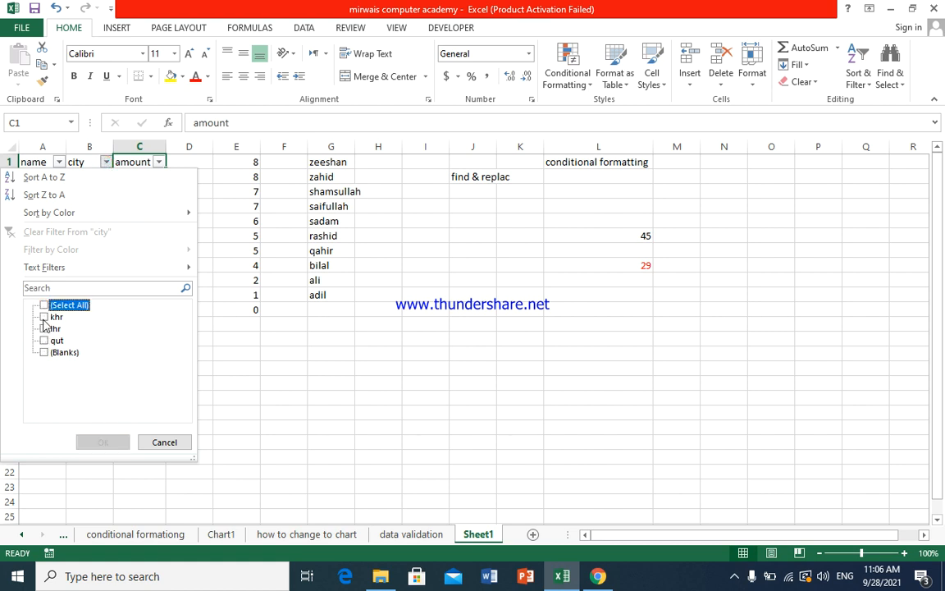
click(44, 316)
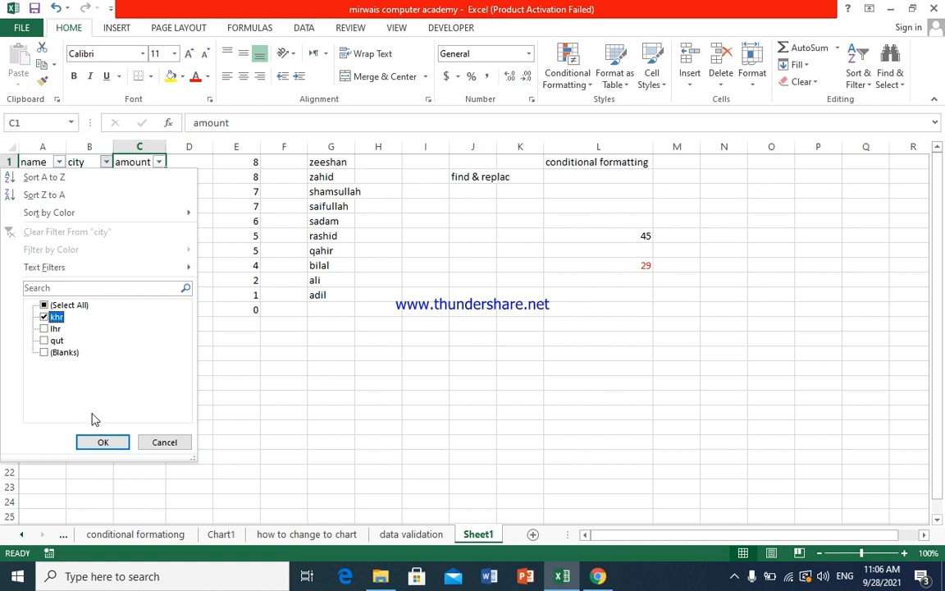
click(103, 443)
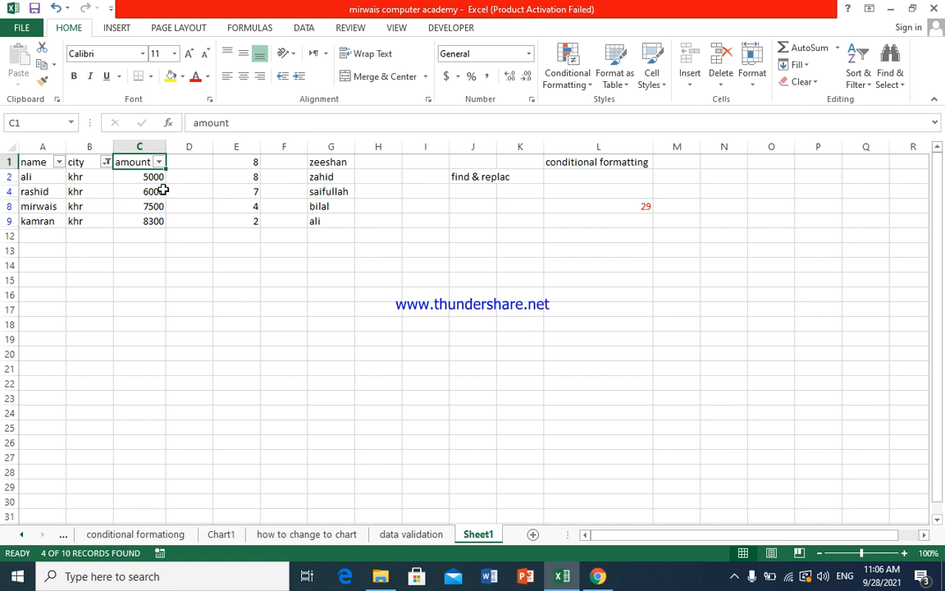
Step: Extend the city filter to include lhr alongside khr
click(106, 163)
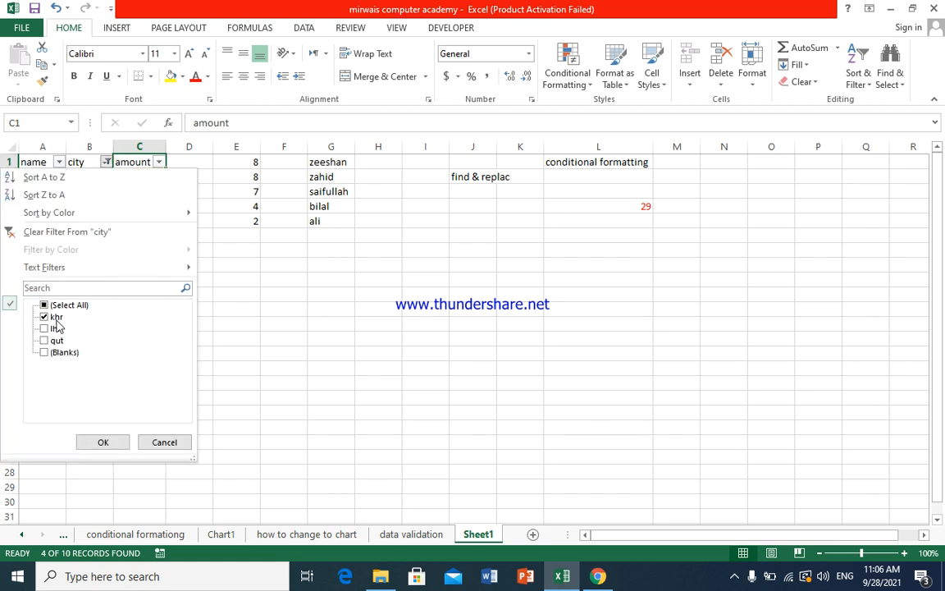
click(46, 328)
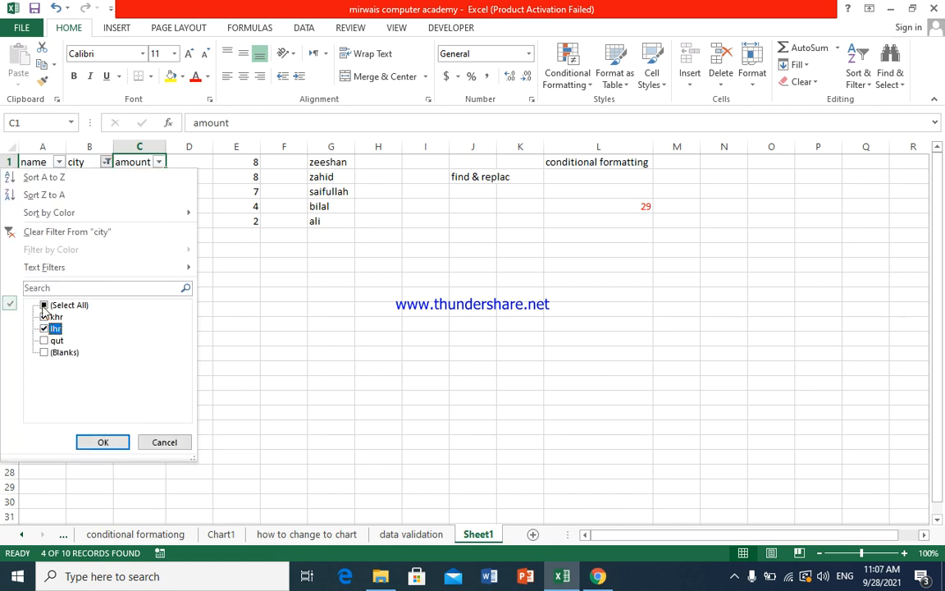
click(93, 443)
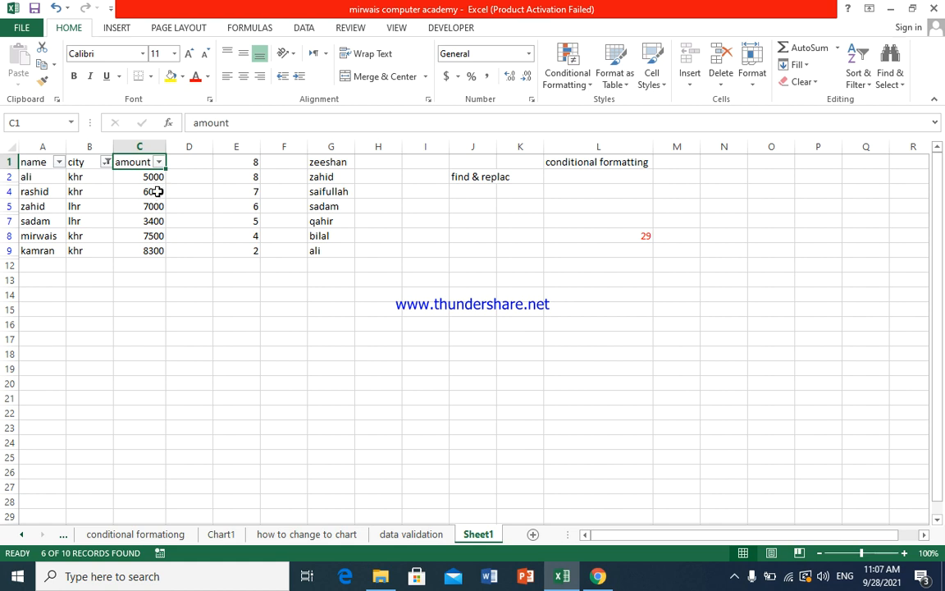
Step: Clear the city filter by selecting all of its values, including qut and blanks
click(105, 162)
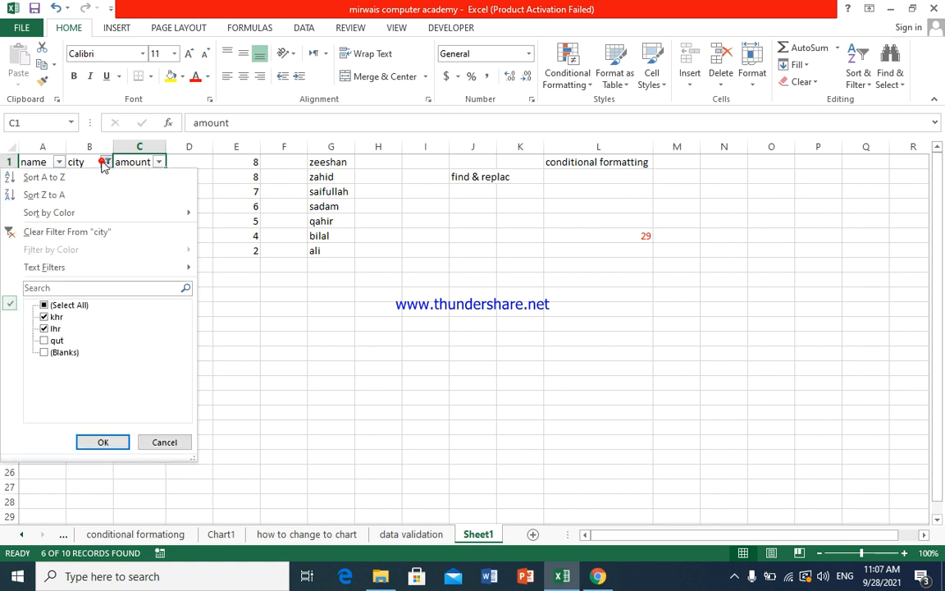
click(51, 305)
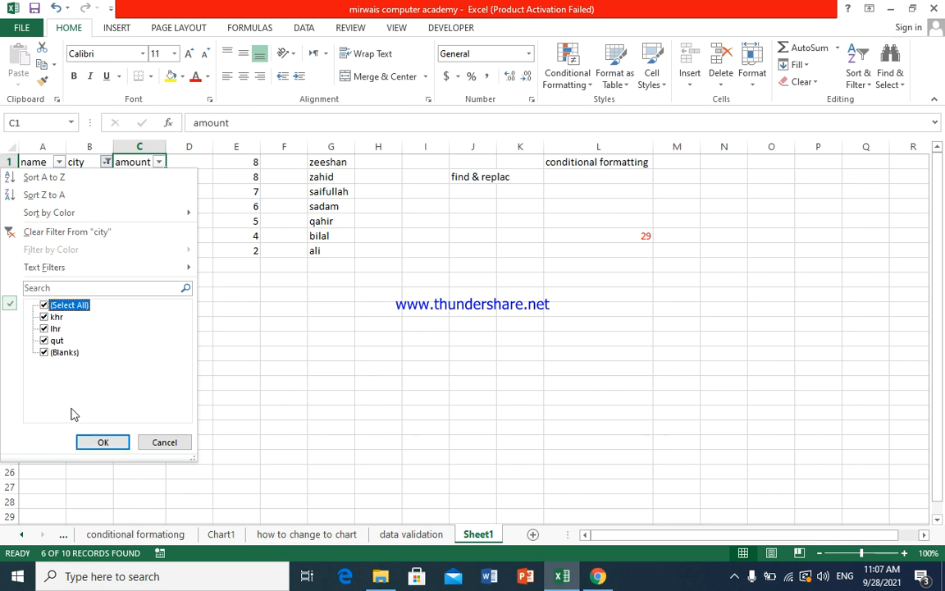
click(100, 443)
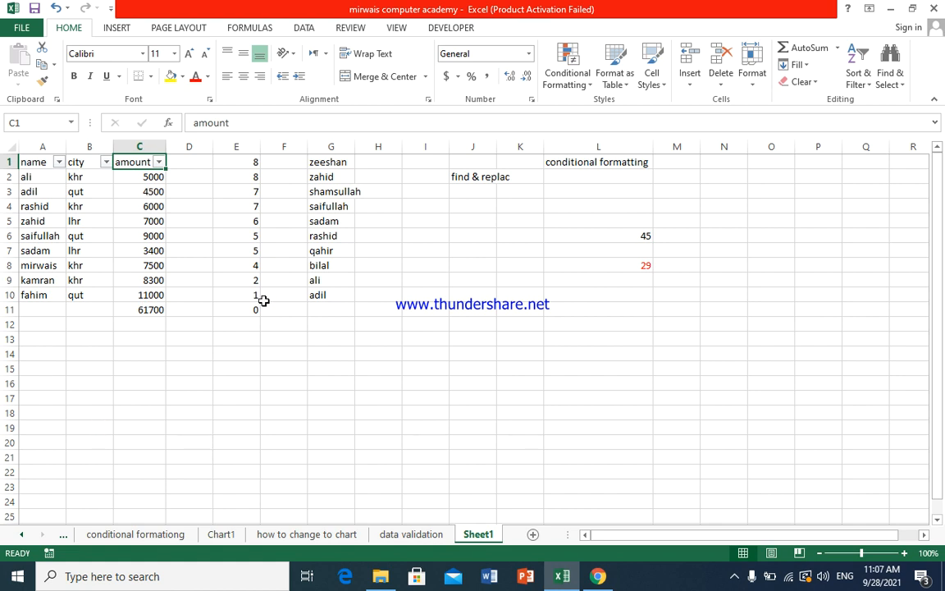
Step: Remove the filter from the name, city and amount headers in A1:C1
click(865, 86)
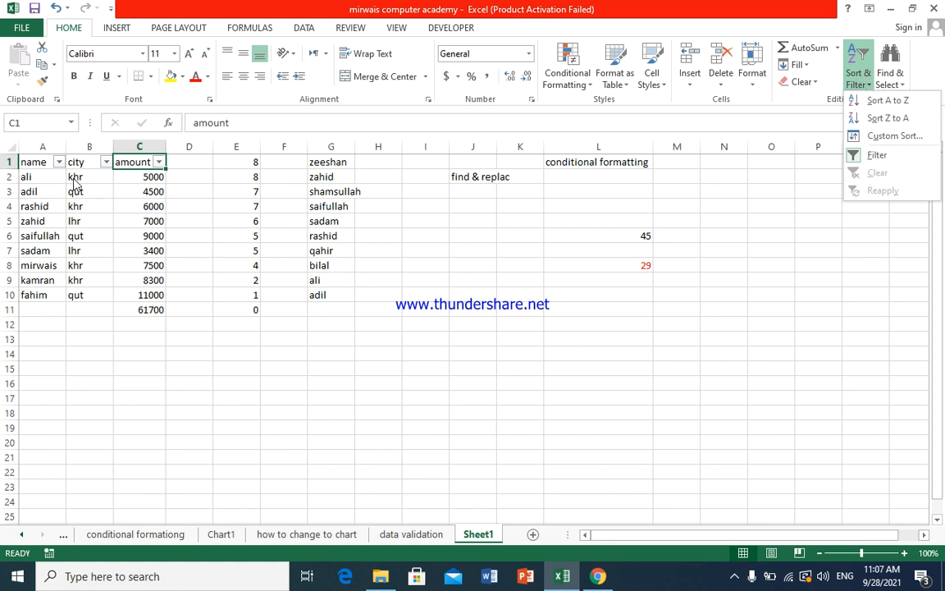
click(43, 155)
drag(37, 157, 155, 161)
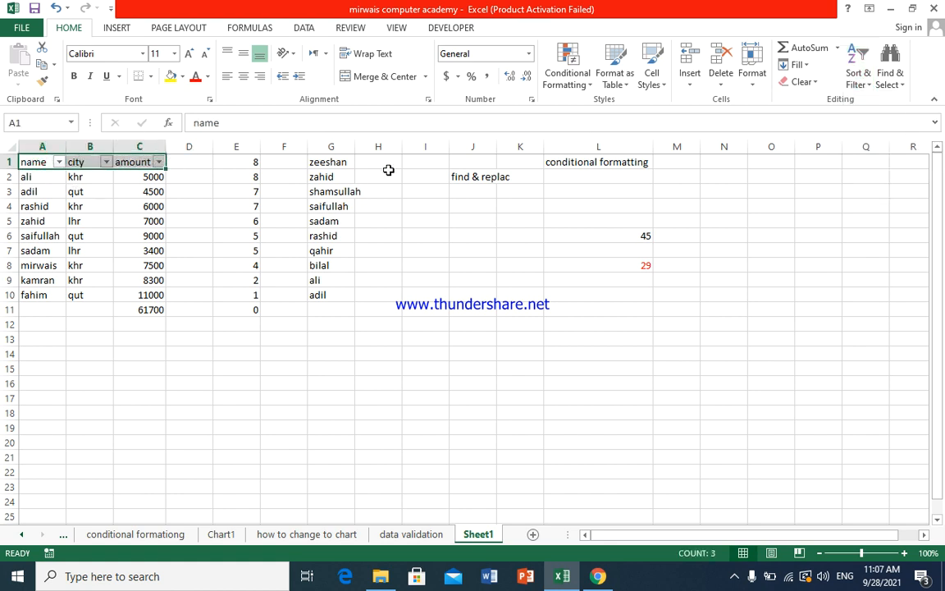
click(868, 87)
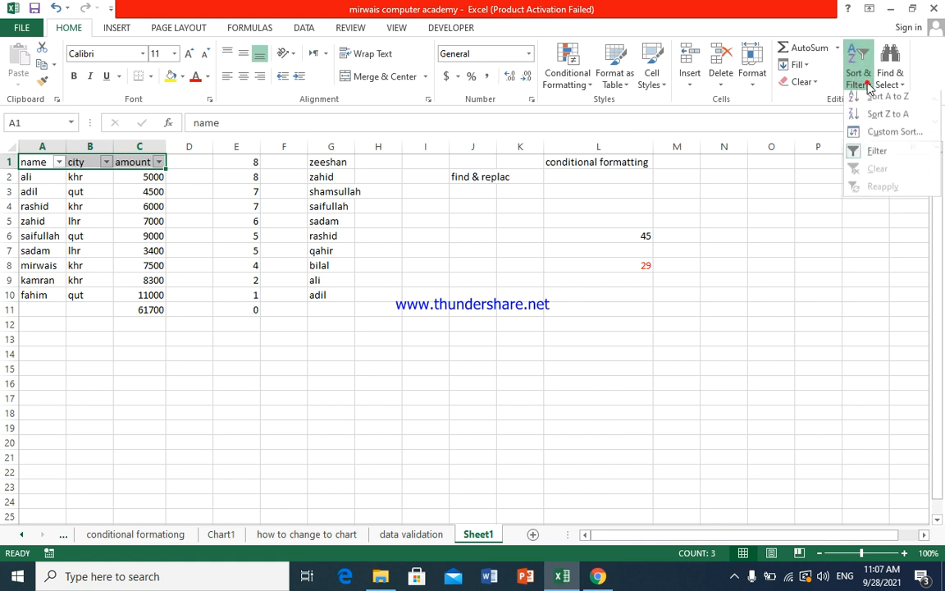
click(865, 159)
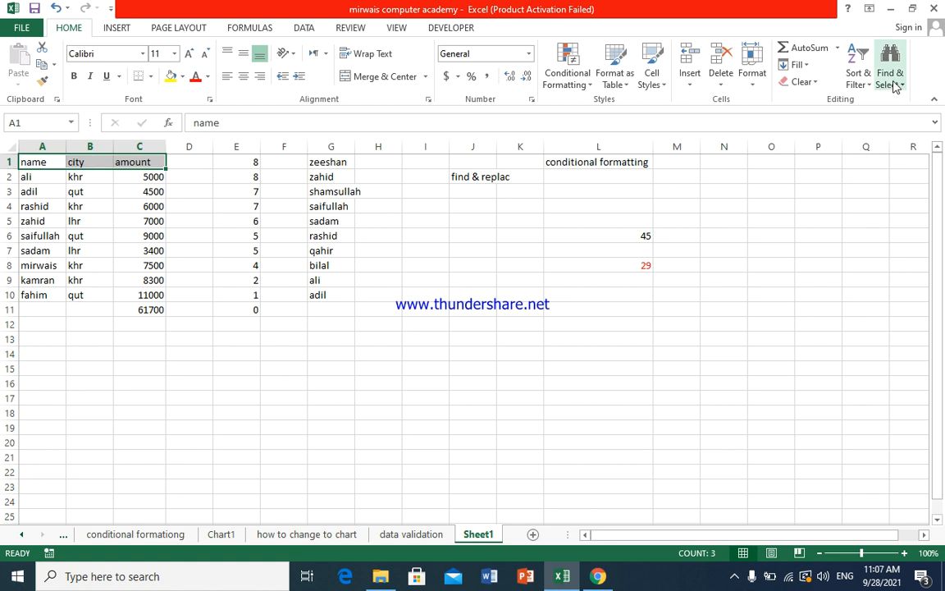
Step: Search the sheet for the name held in A5, going to the next match and listing all matches
click(480, 320)
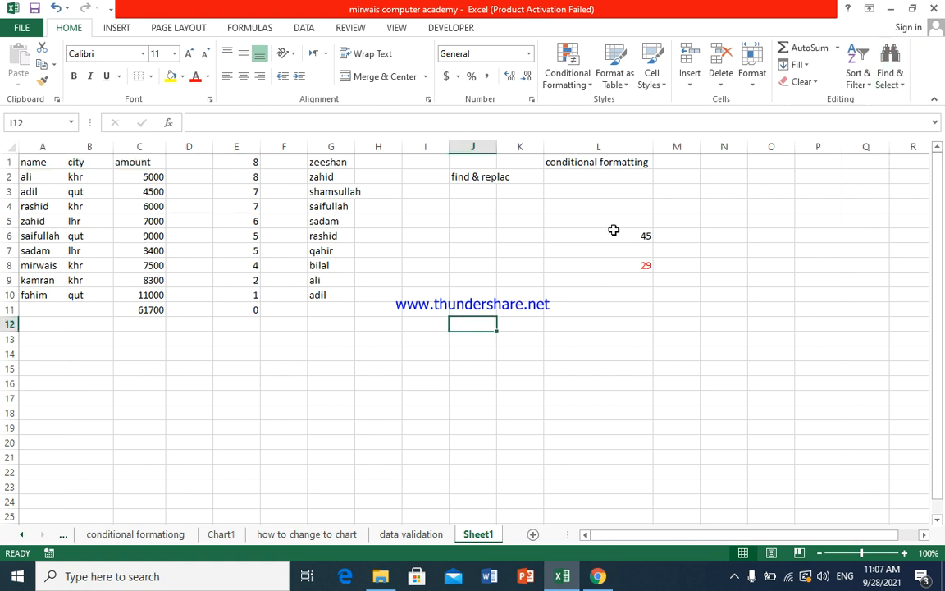
click(903, 87)
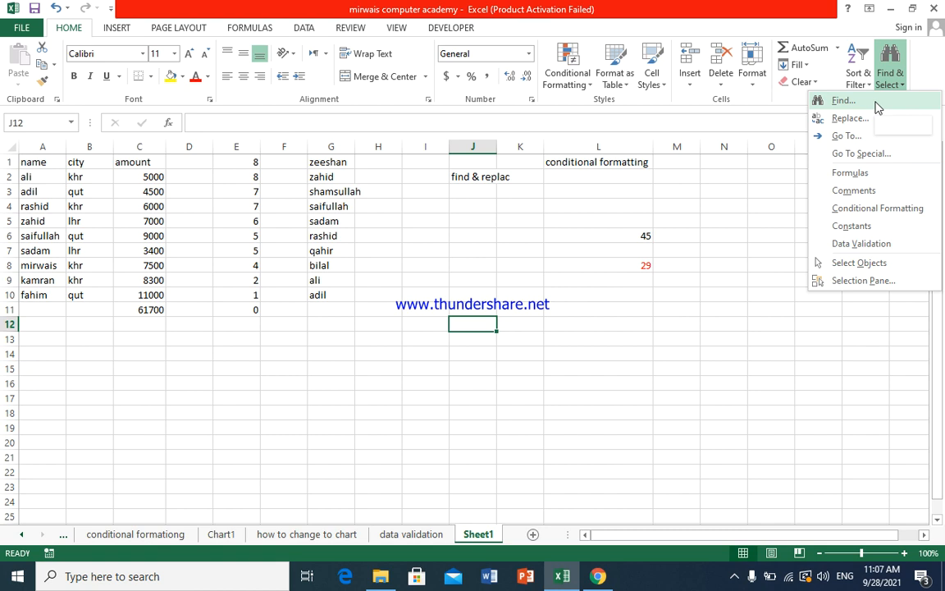
click(843, 100)
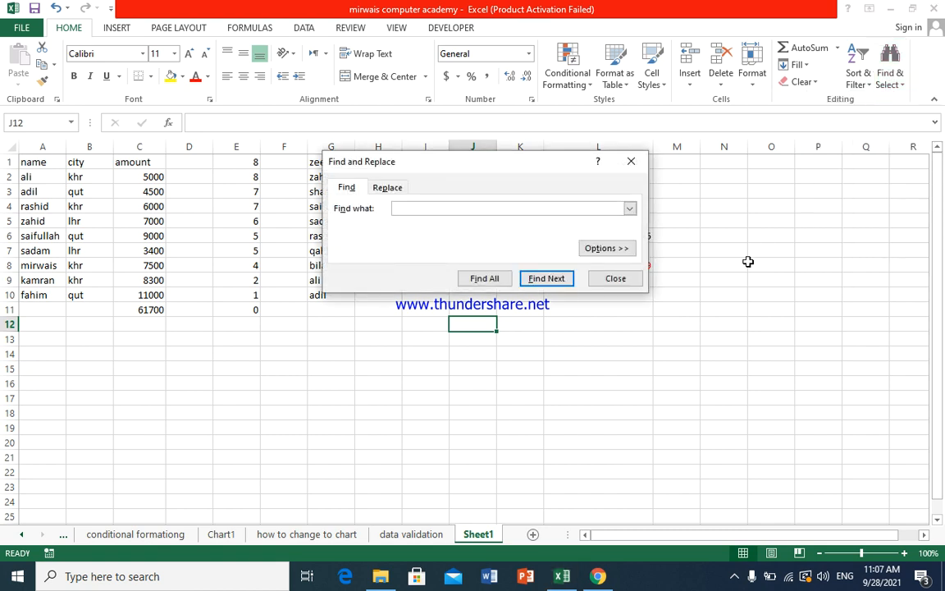
click(417, 209)
click(420, 209)
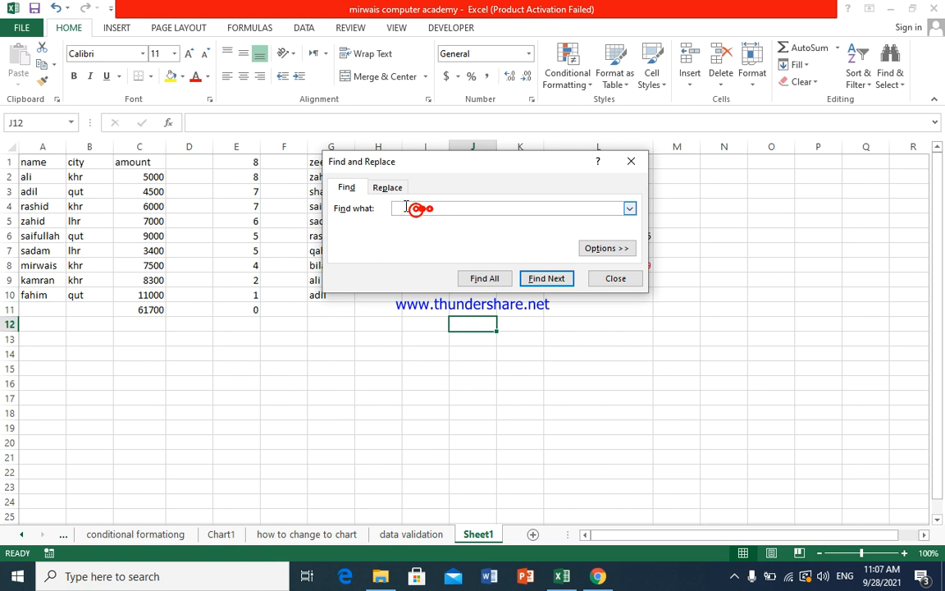
click(388, 189)
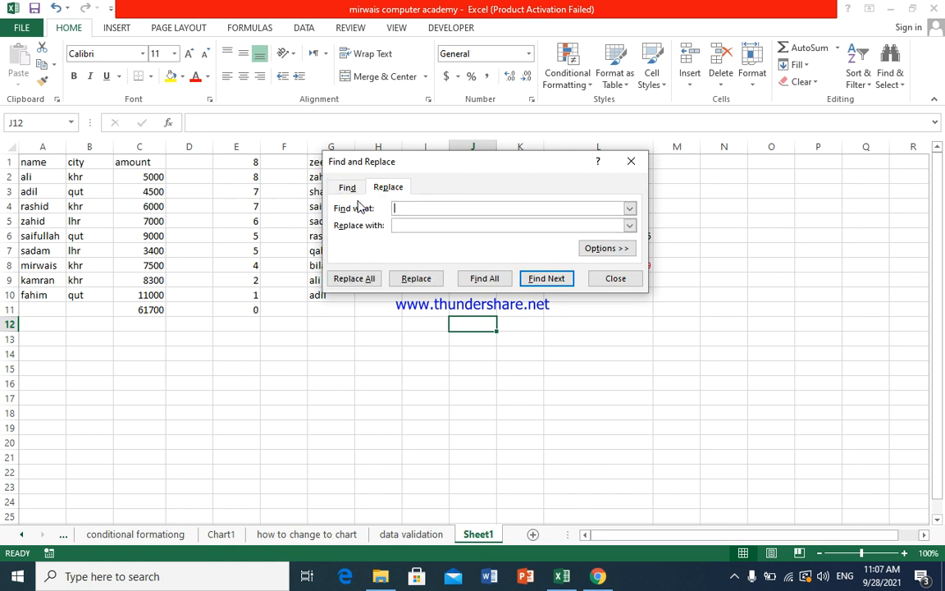
click(348, 187)
click(425, 209)
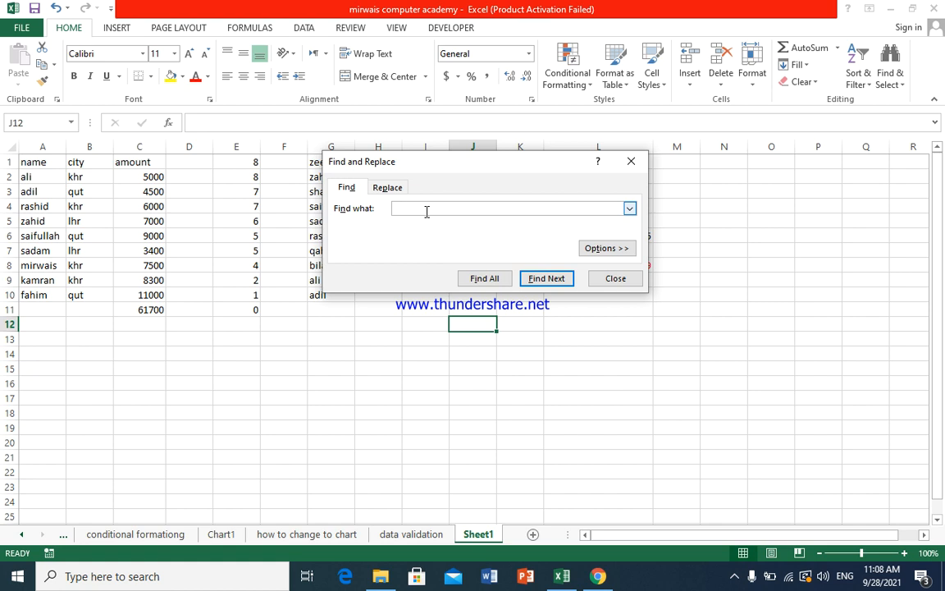
text(zahid)
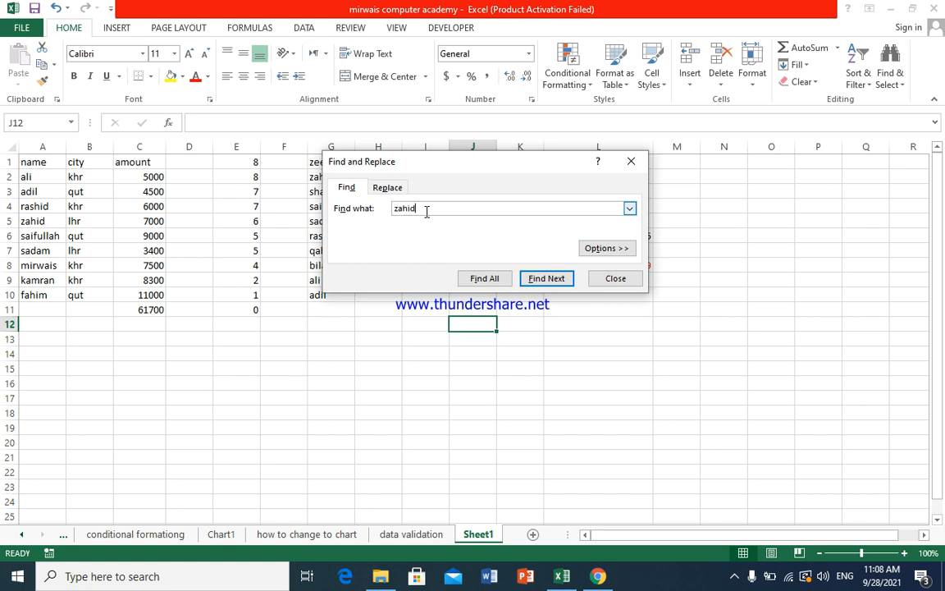
click(542, 279)
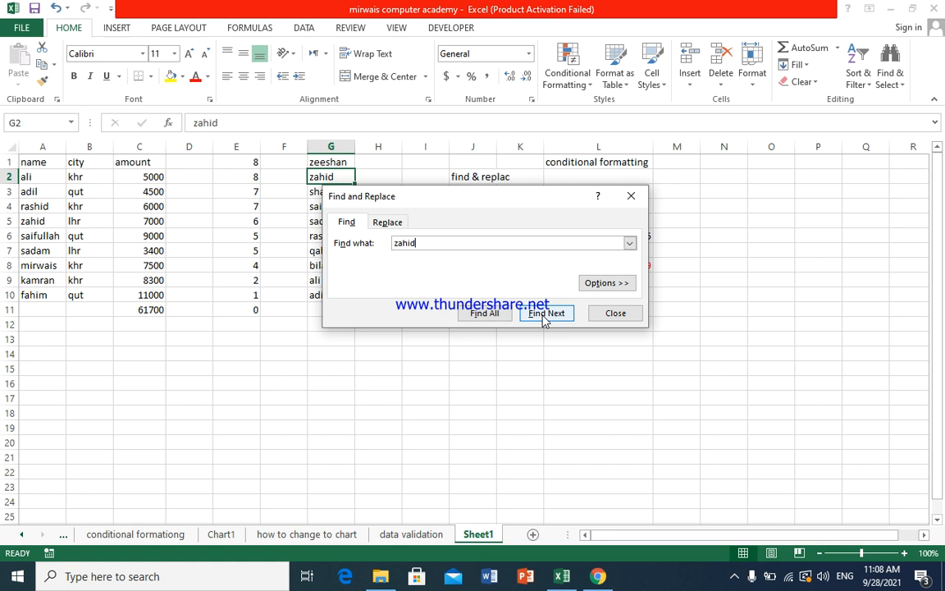
click(493, 315)
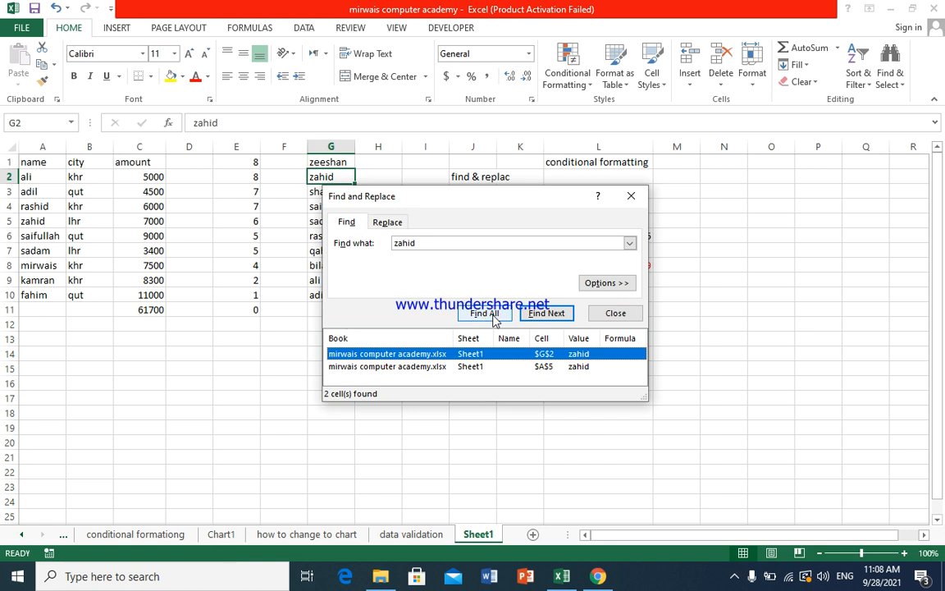
click(615, 312)
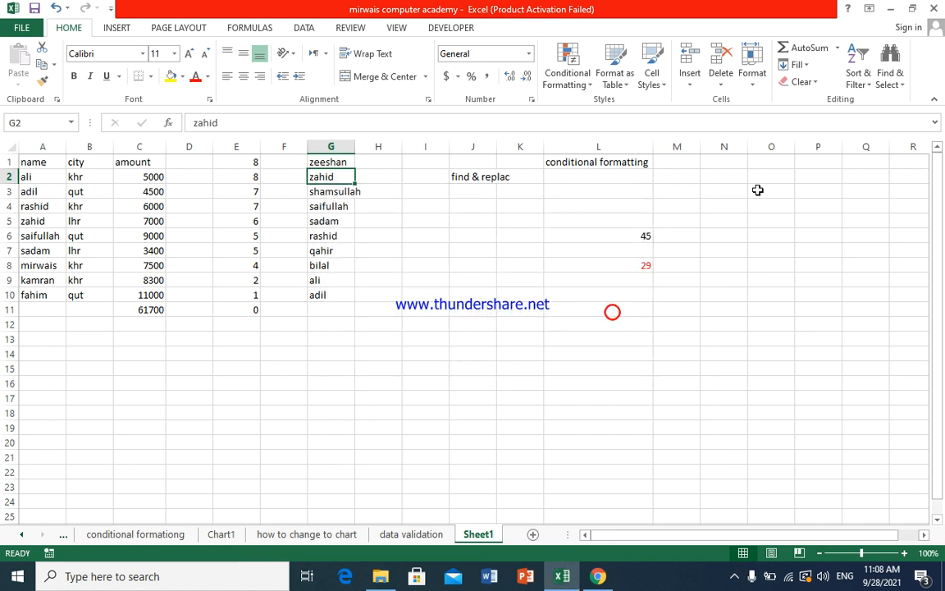
Step: List all matches for the same name again and jump between the found cells G2 and A5
click(888, 80)
click(843, 101)
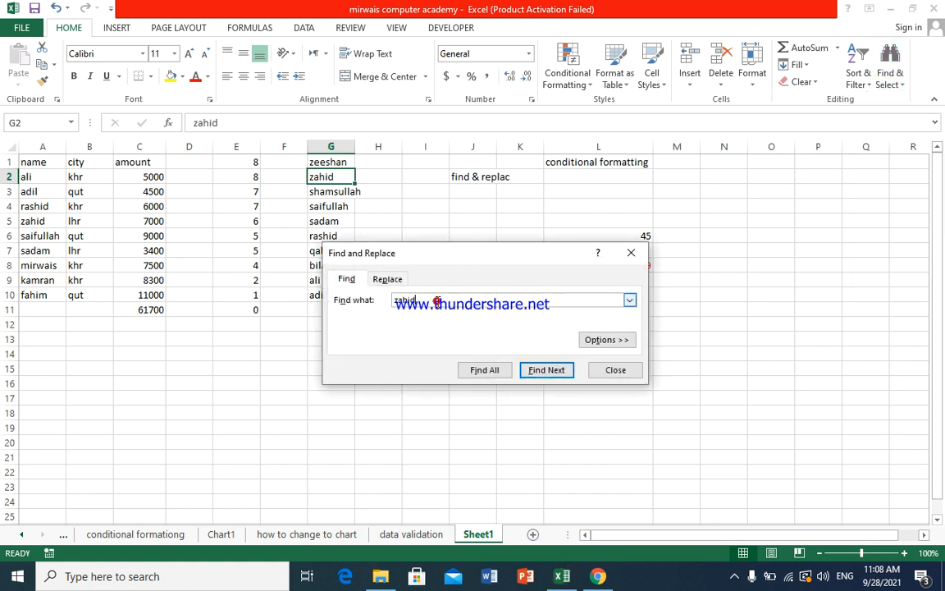
click(478, 371)
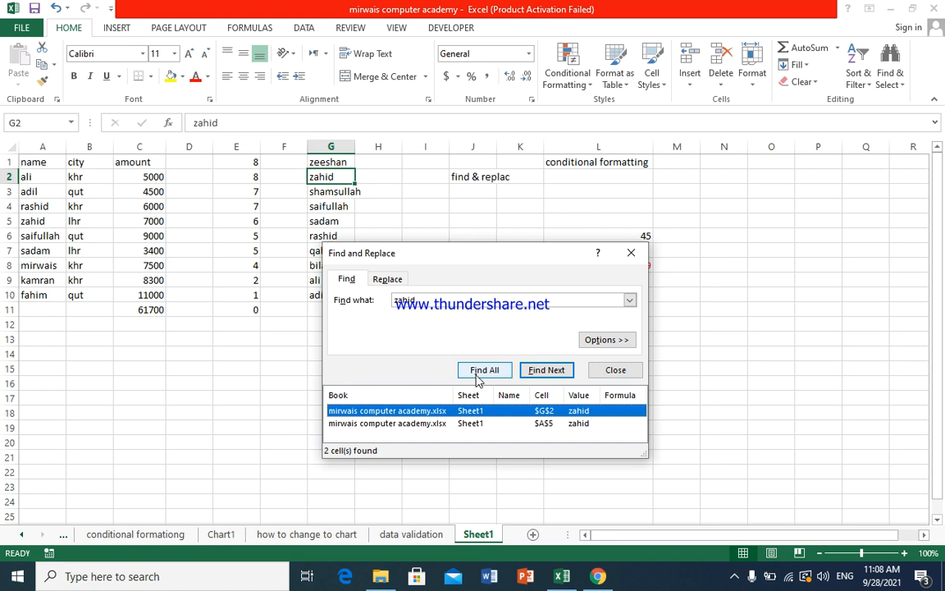
click(481, 423)
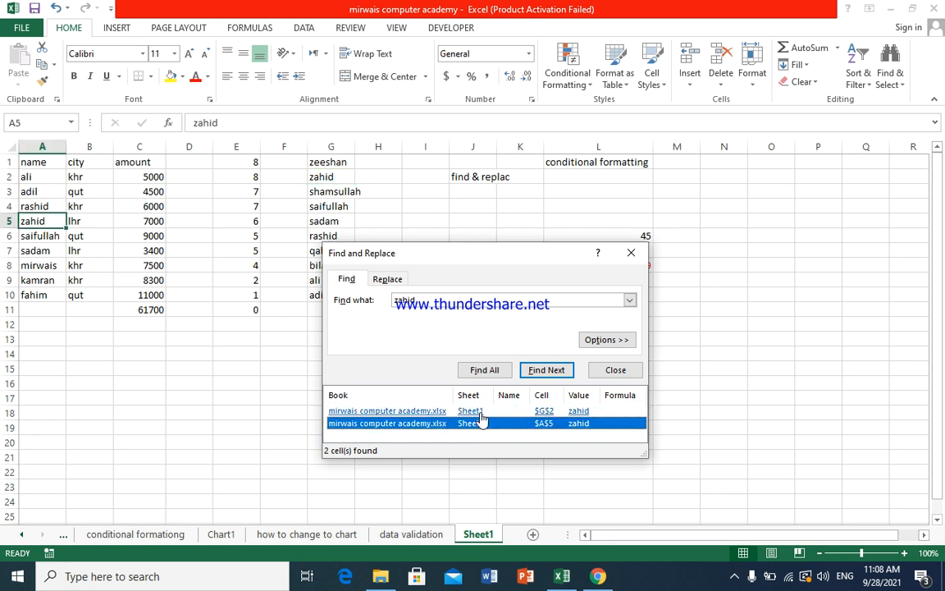
click(481, 412)
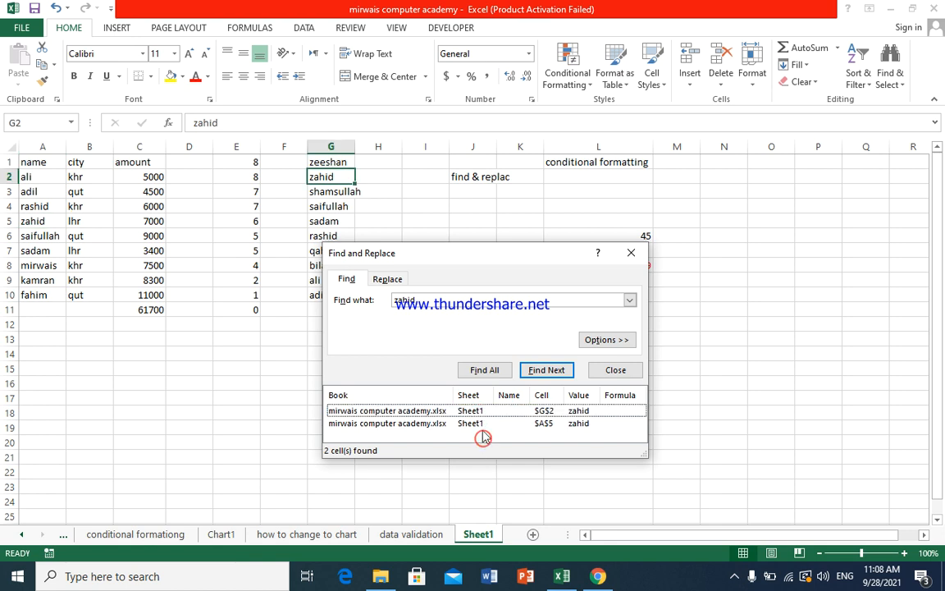
click(483, 424)
click(481, 412)
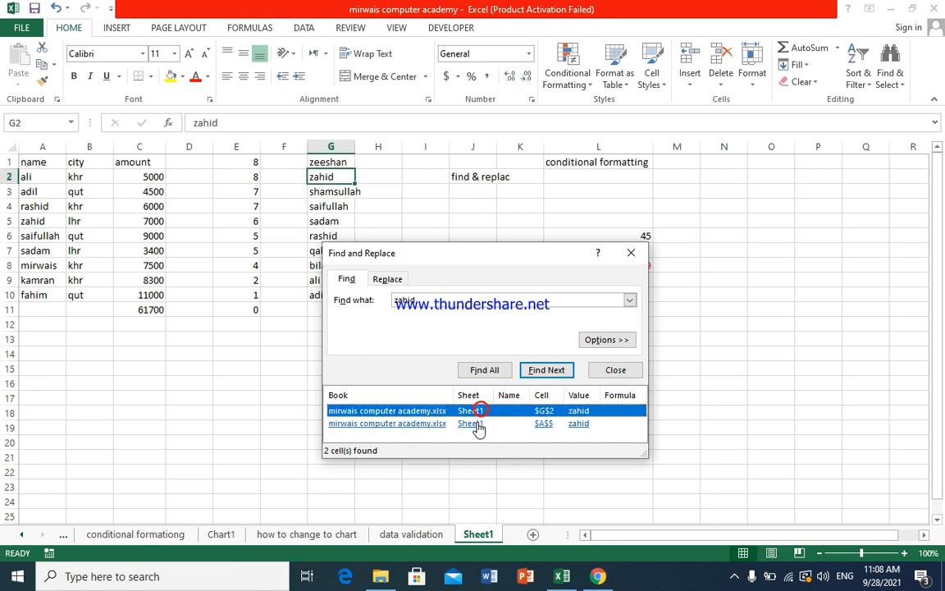
click(479, 424)
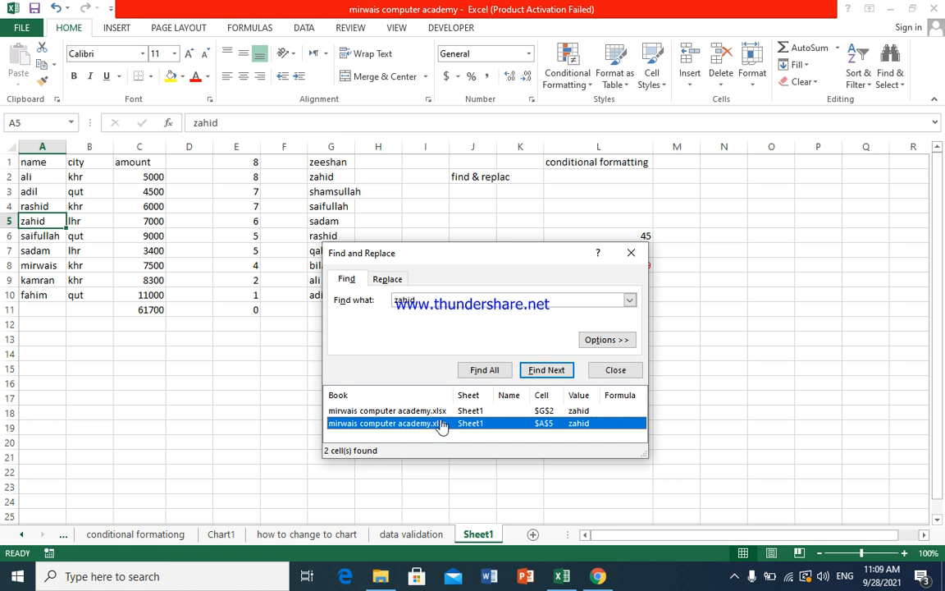
click(490, 371)
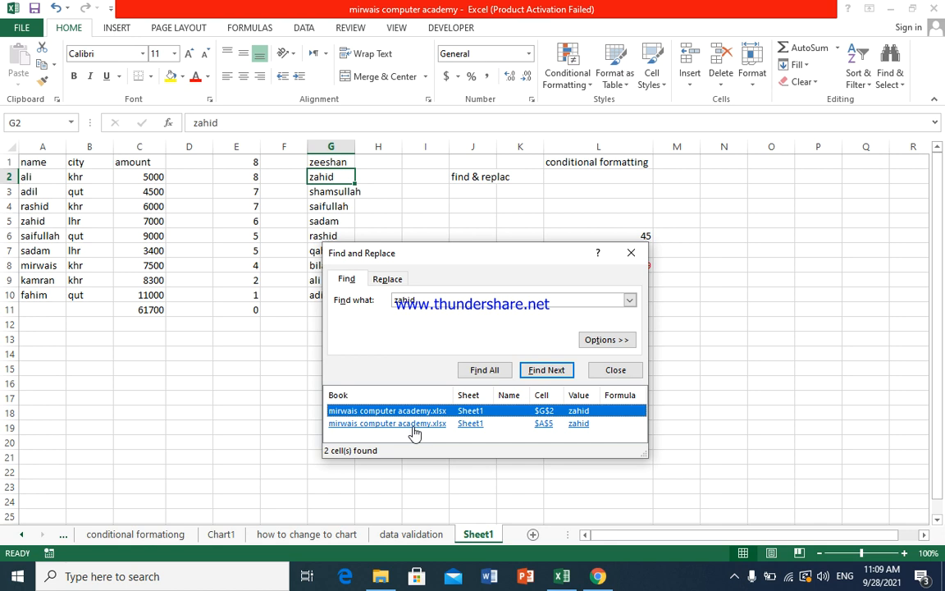
Step: Replace all occurrences of the searched name with a different first name and search for the old name again
click(399, 279)
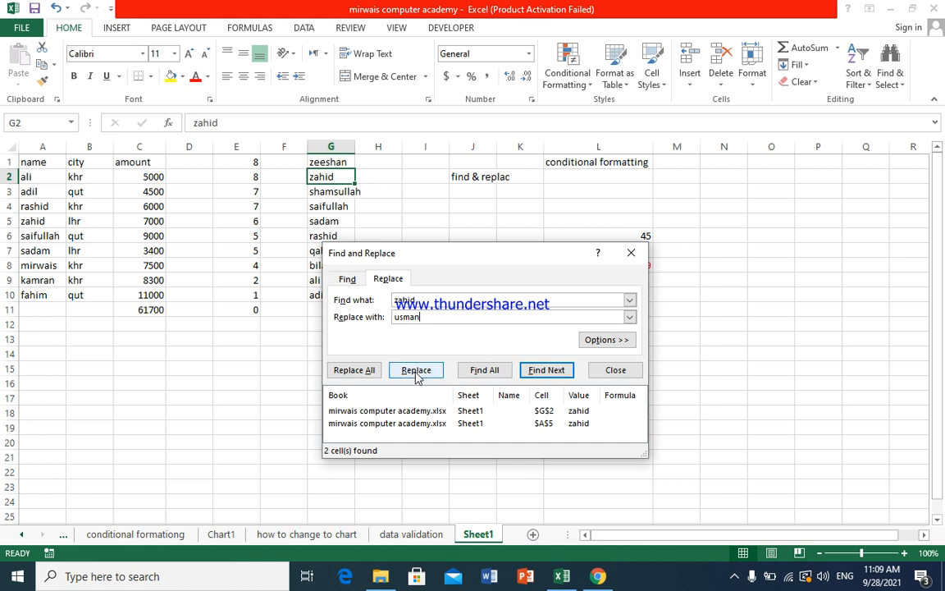
click(355, 370)
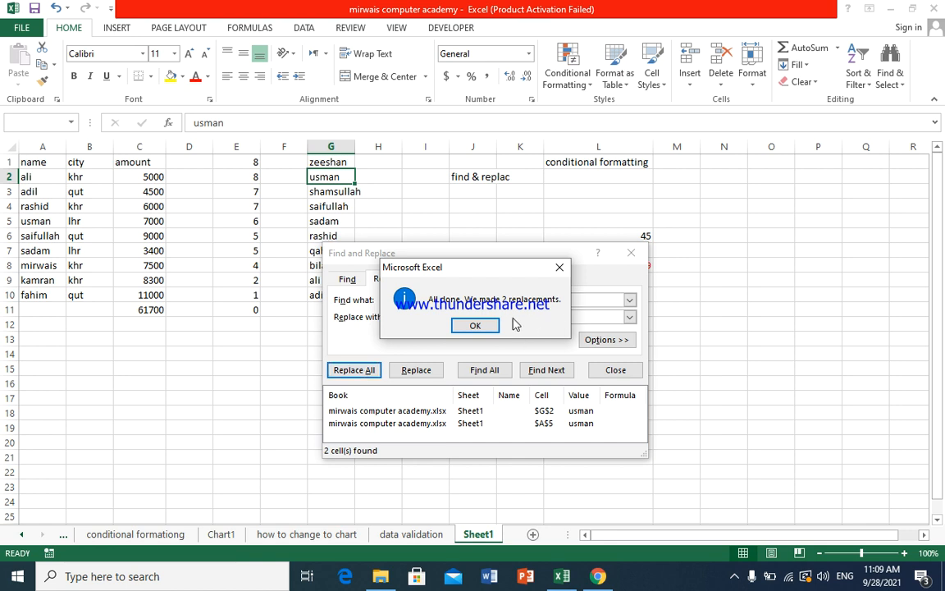
click(474, 326)
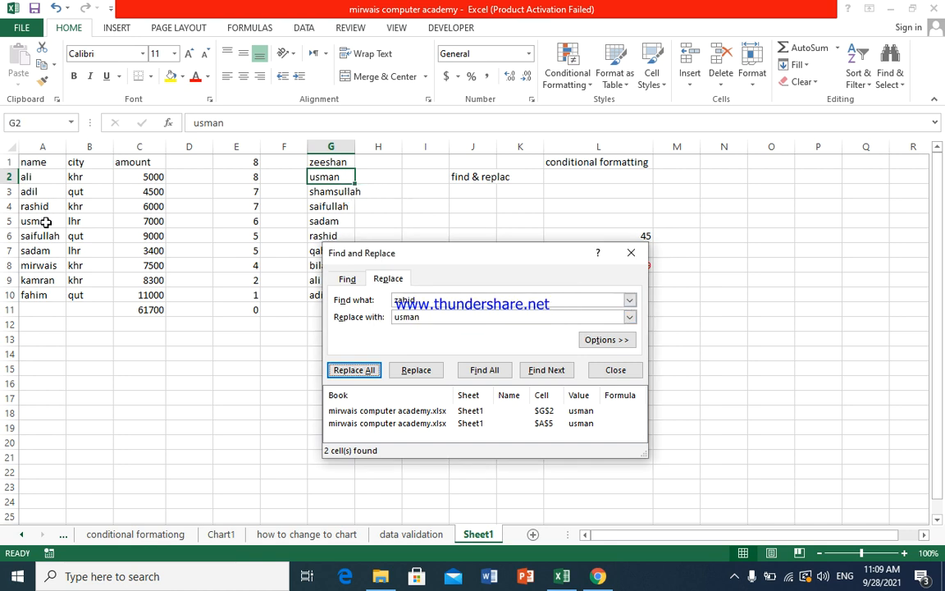
click(492, 371)
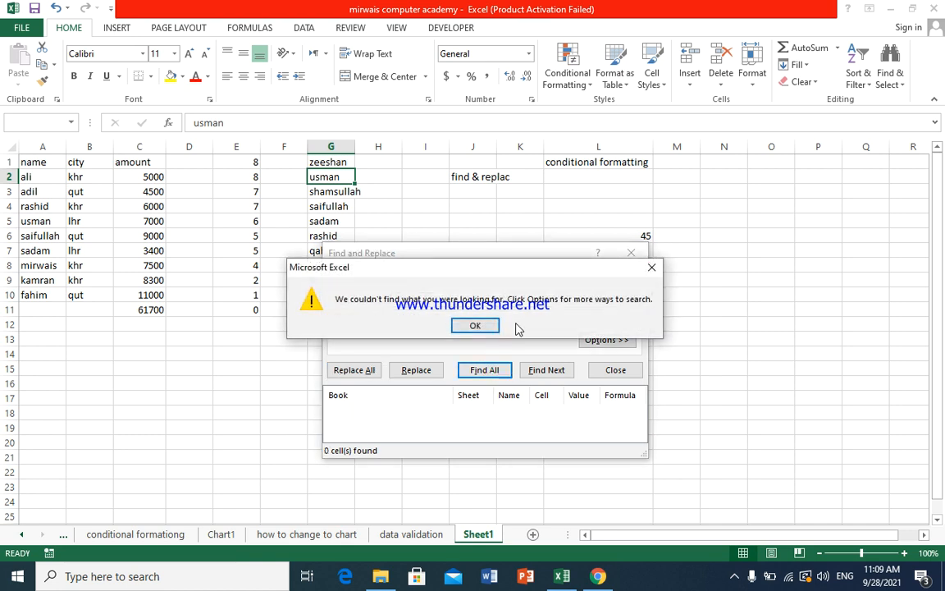
click(471, 325)
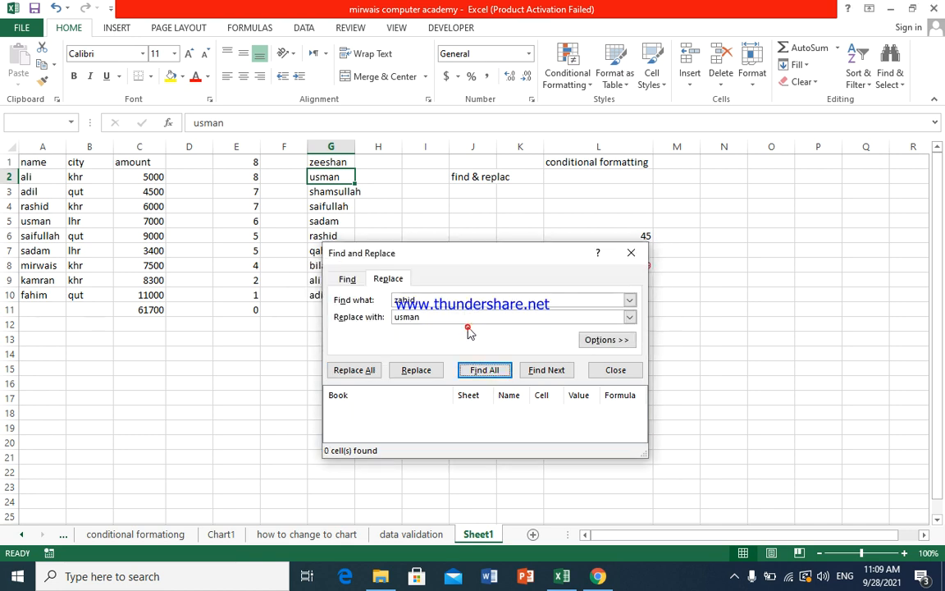
click(629, 259)
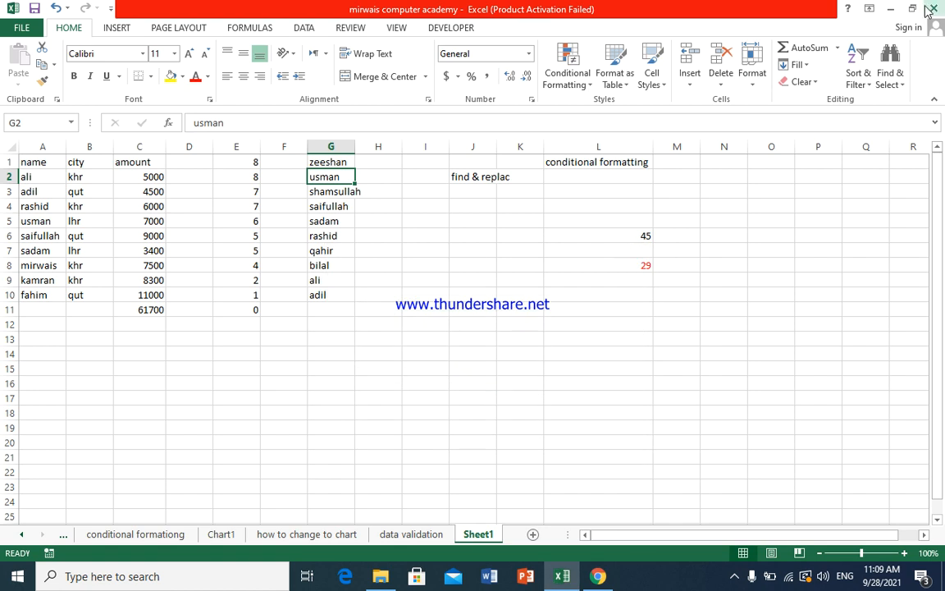
Step: View the Go To and Go To Special selection options without applying any, and select the empty cell E12
click(880, 75)
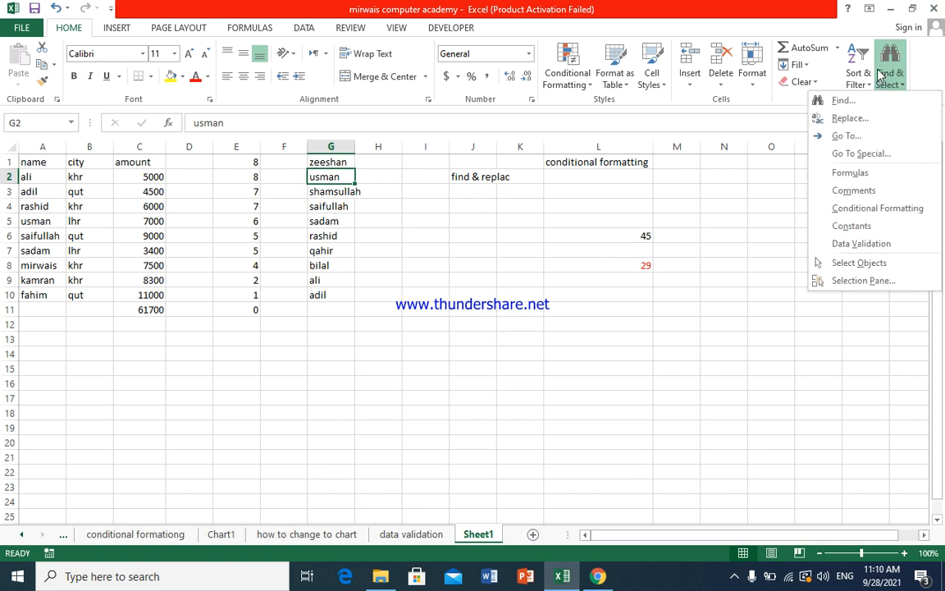
click(873, 145)
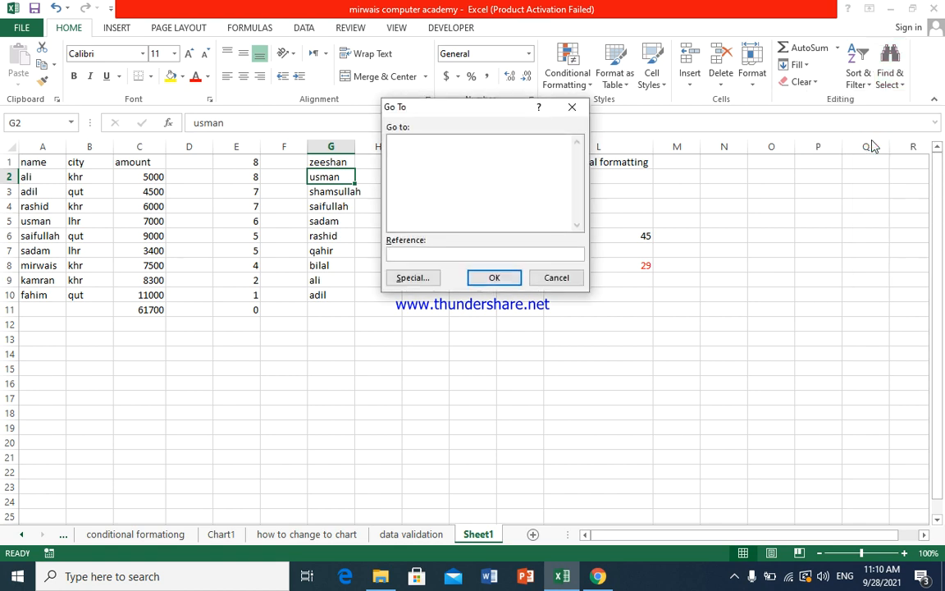
click(430, 279)
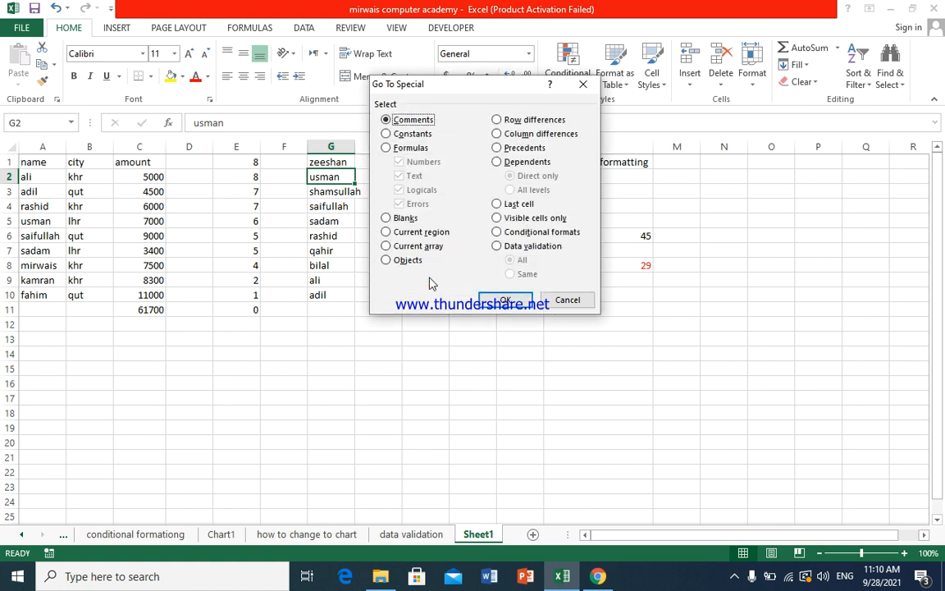
click(562, 299)
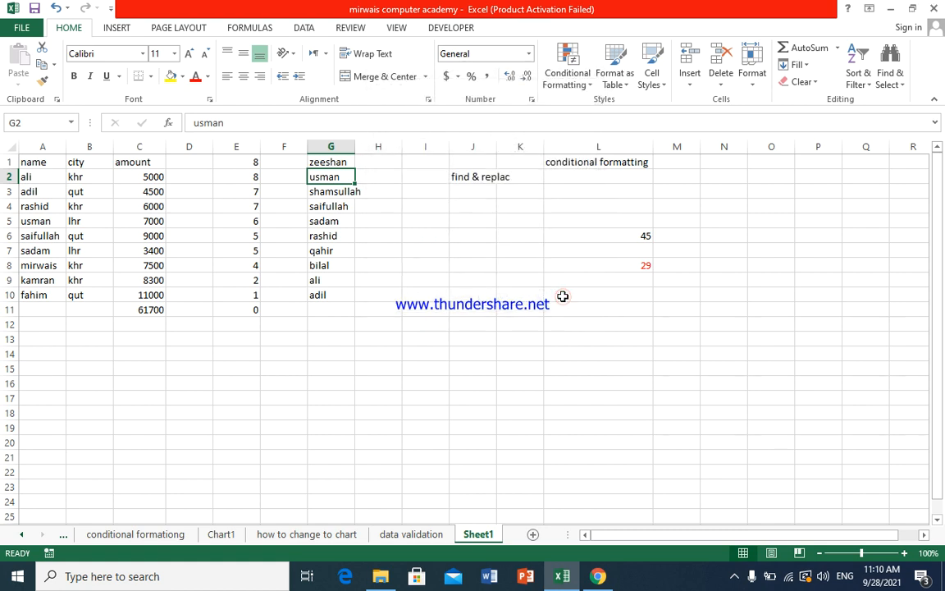
click(247, 322)
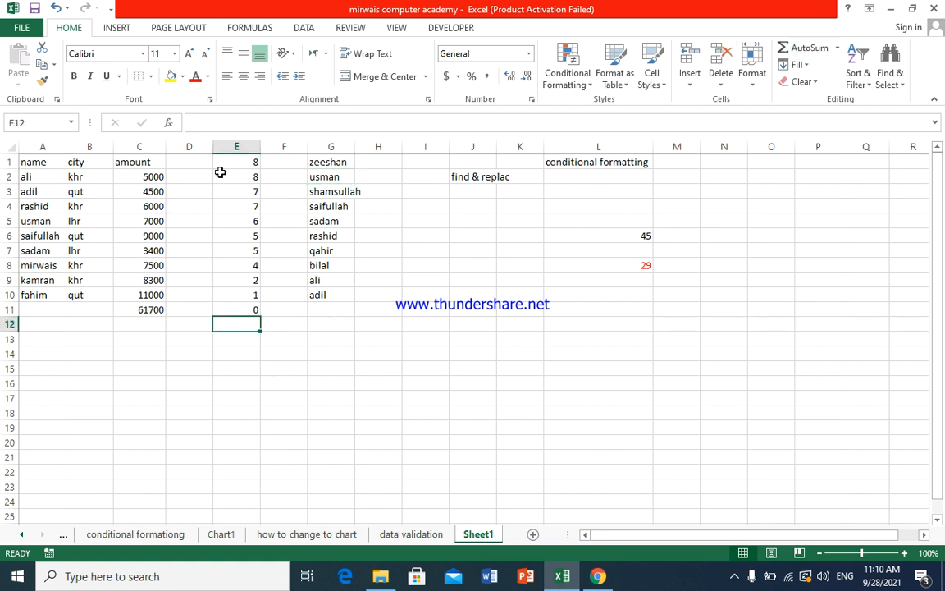
Step: Add a Count Numbers formula for E1:E11 in E12 and review the formulas in C11 and E12
drag(226, 166, 218, 307)
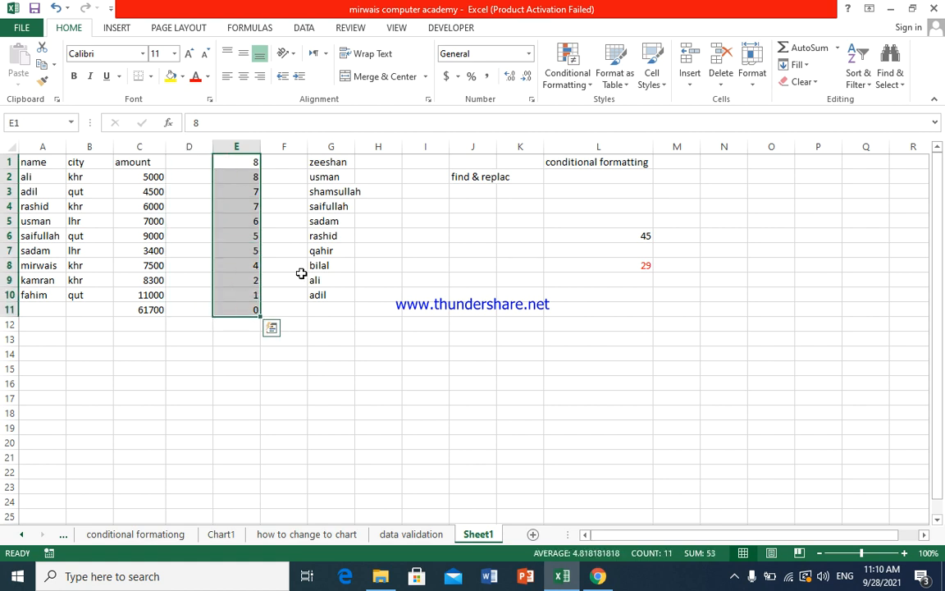
click(837, 48)
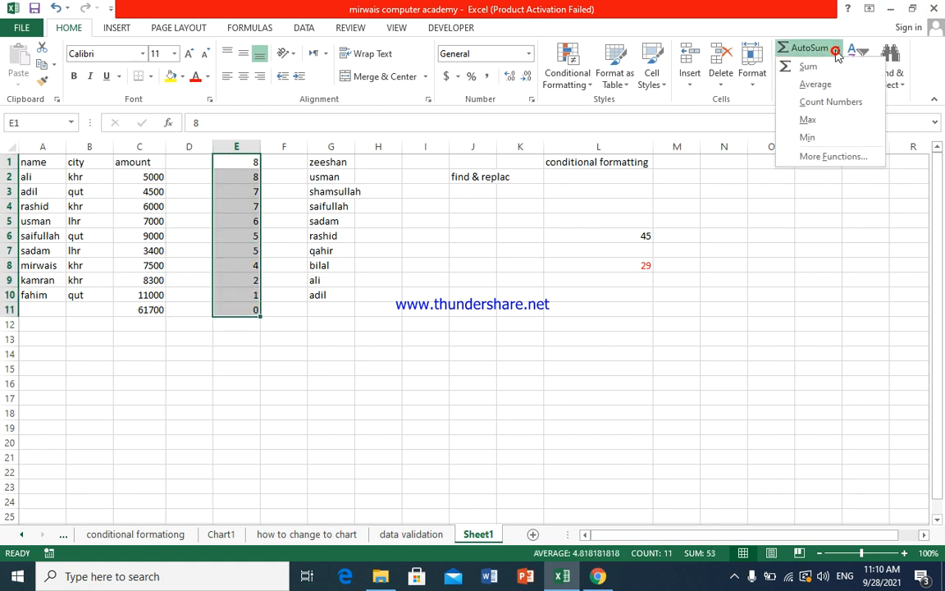
click(831, 102)
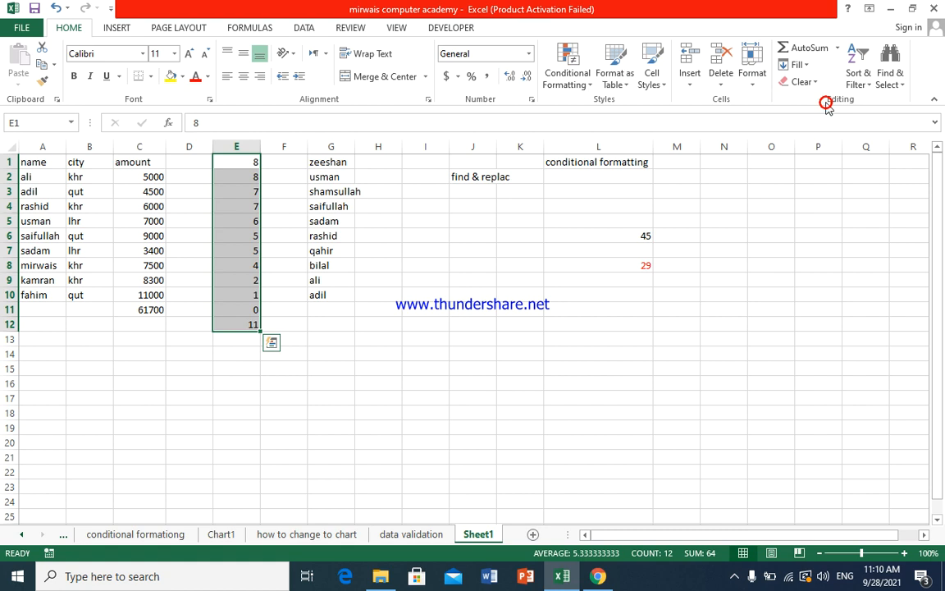
click(248, 323)
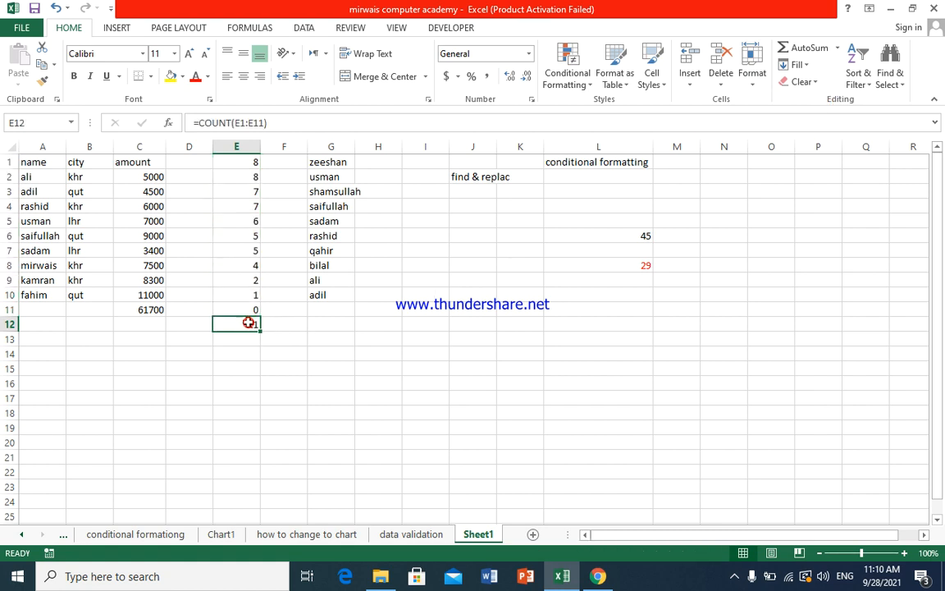
click(153, 310)
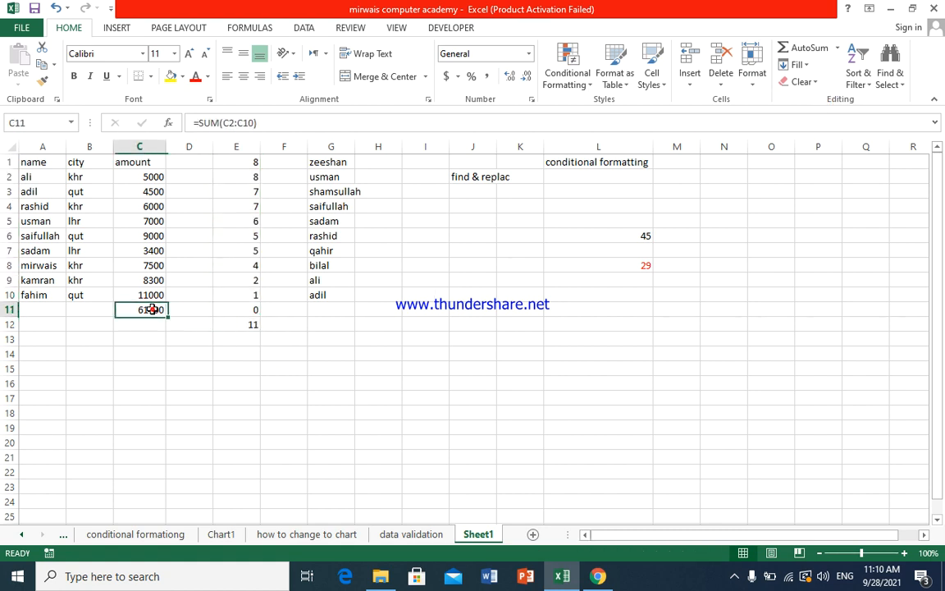
click(234, 325)
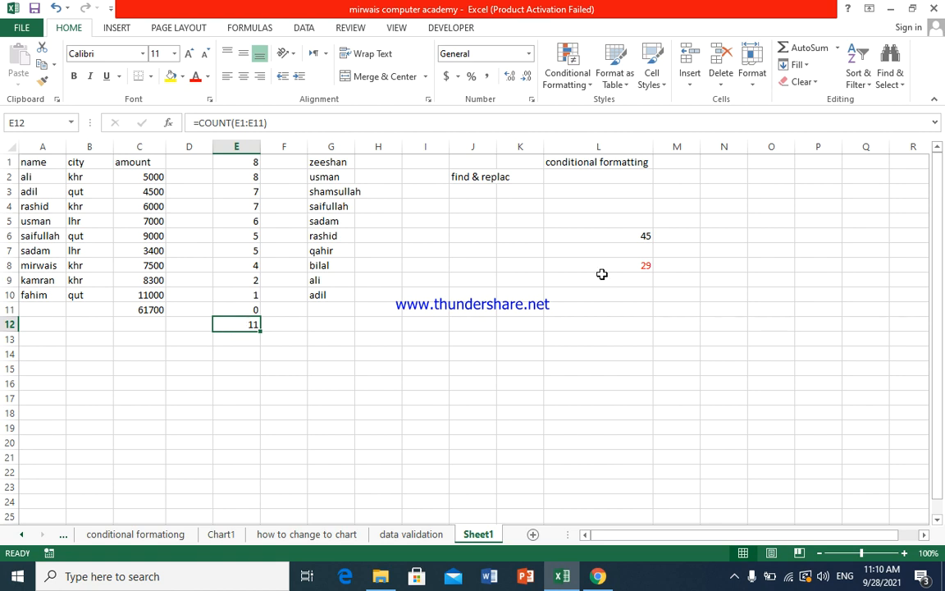
Step: Select all formula cells on the sheet through Go To Special with the Formulas option and every result type included
click(889, 83)
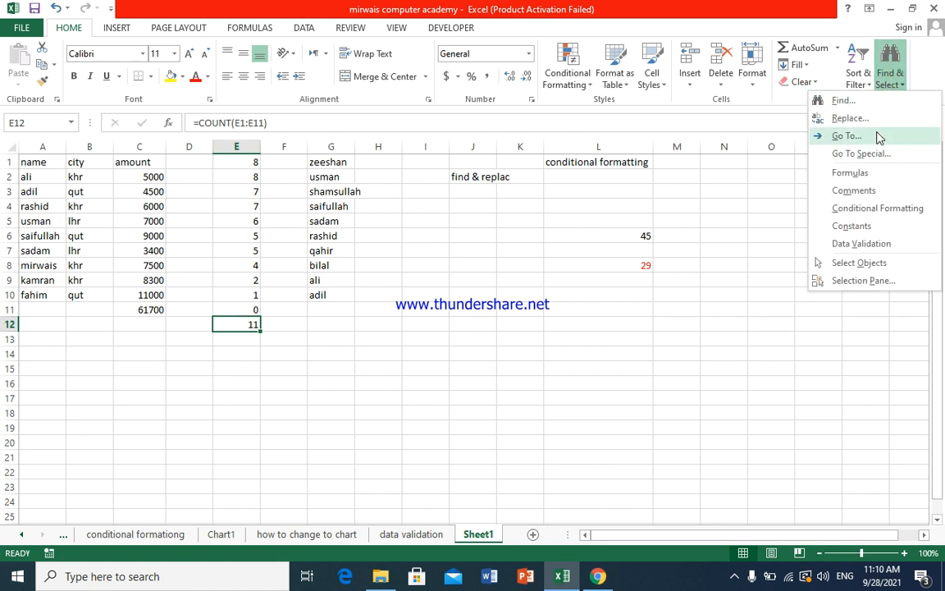
click(875, 134)
click(410, 278)
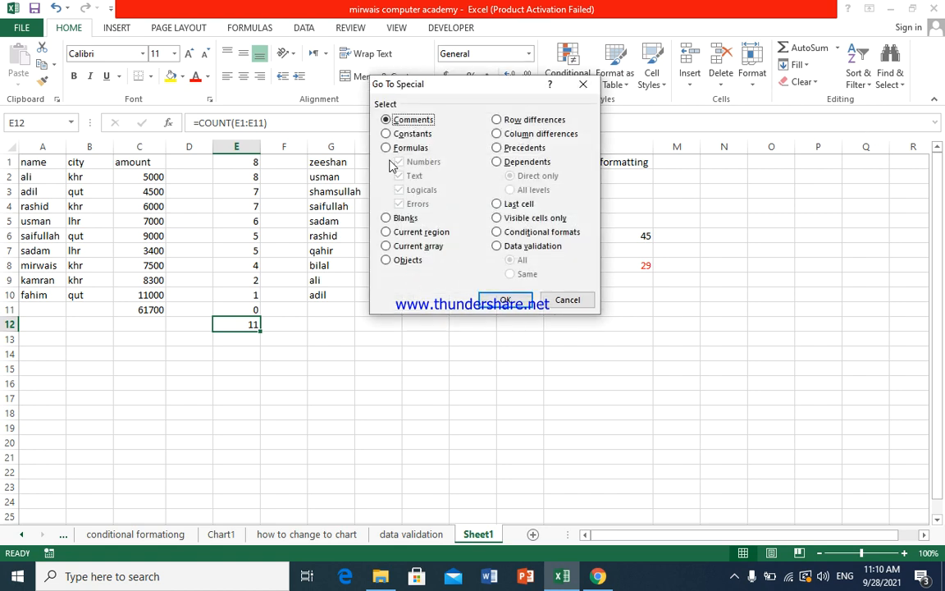
click(389, 151)
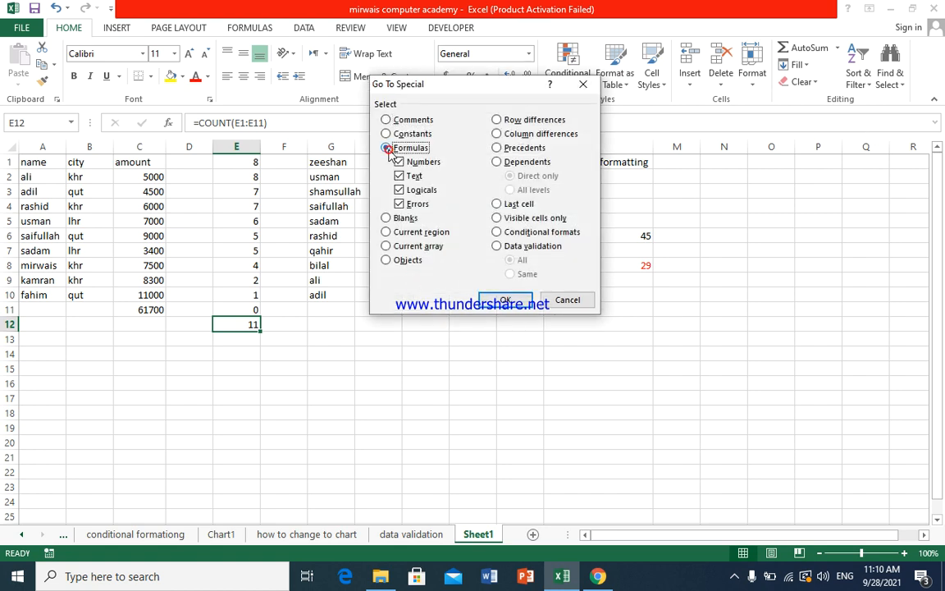
click(505, 301)
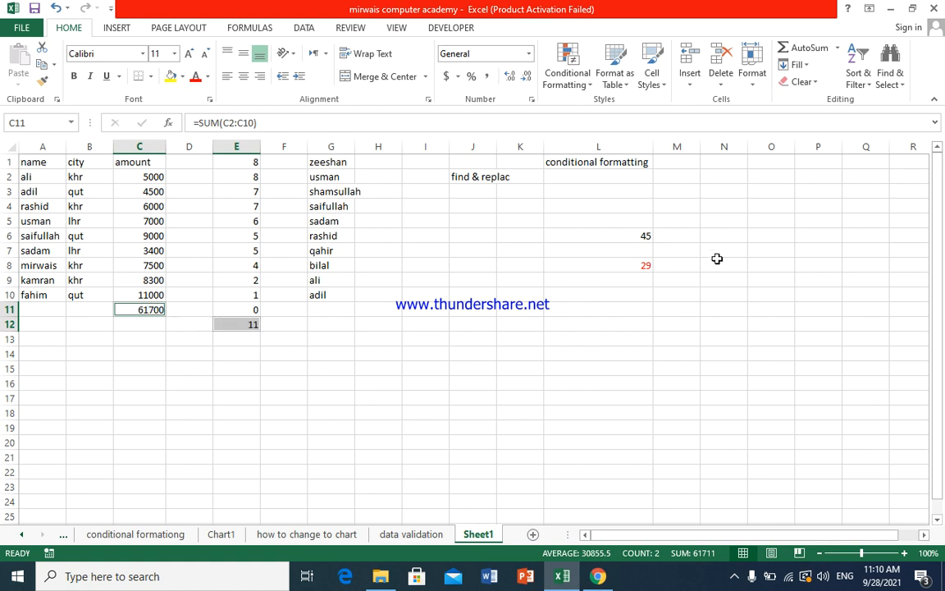
Step: Clear the selection by picking empty cell N5 and select the formula cells again with the direct Formulas command of Find & Select
click(737, 226)
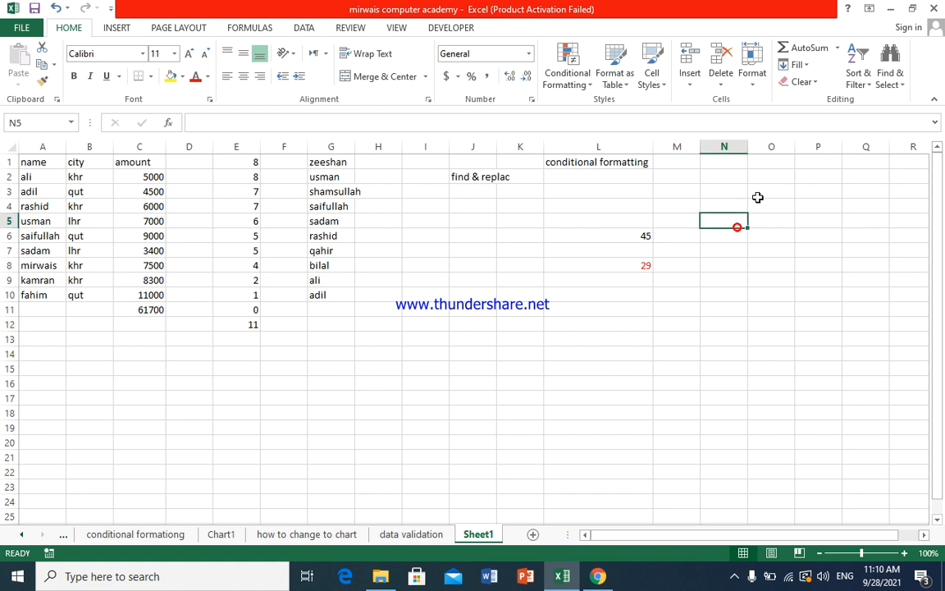
click(890, 74)
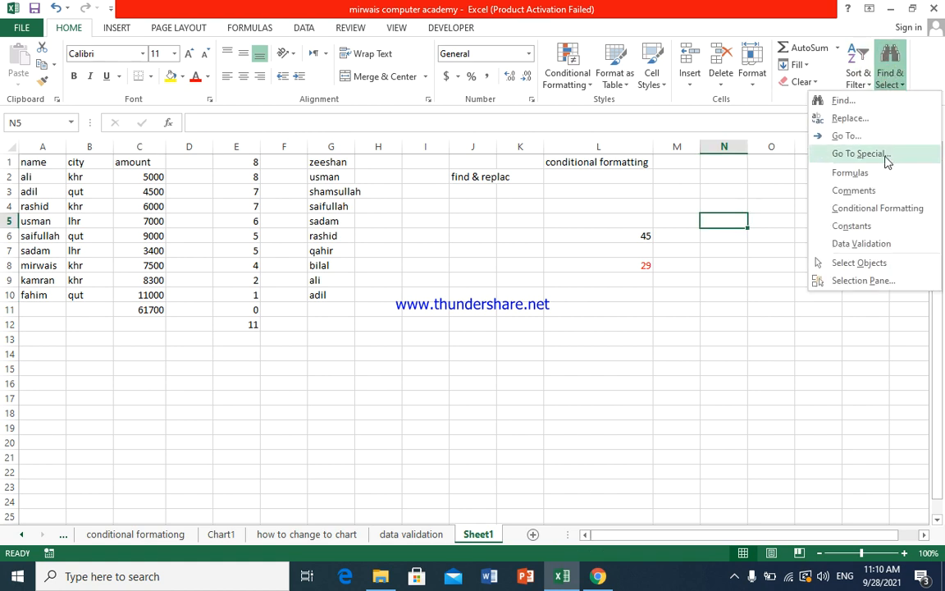
click(885, 172)
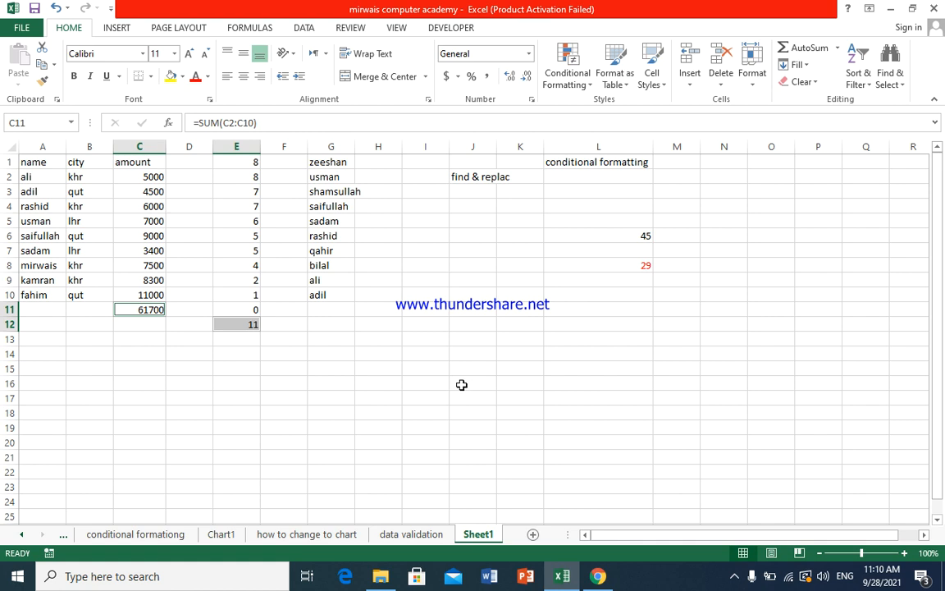
Step: Clear the contents of L2:L17 under the conditional formatting heading
click(889, 75)
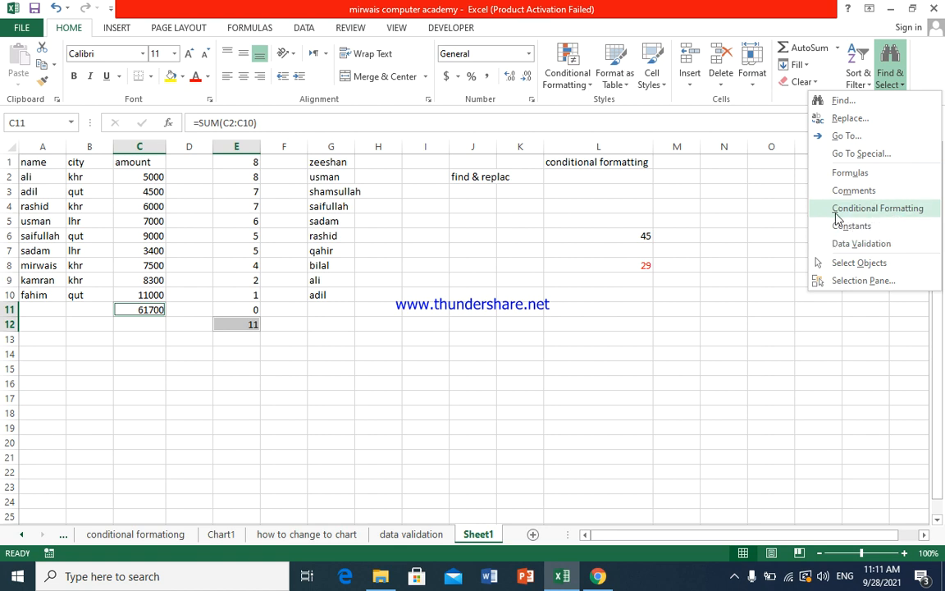
click(598, 175)
drag(598, 174, 630, 382)
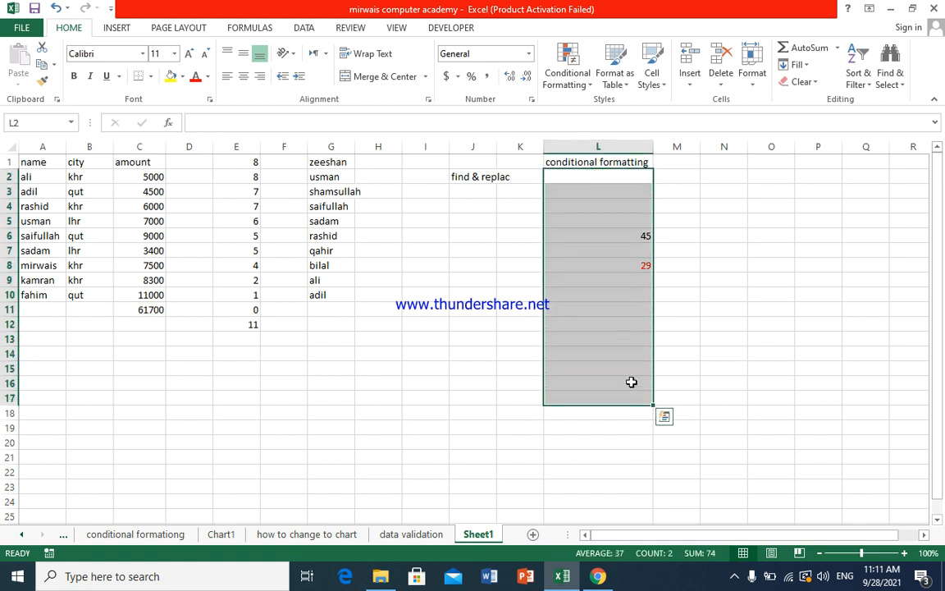
key(Delete)
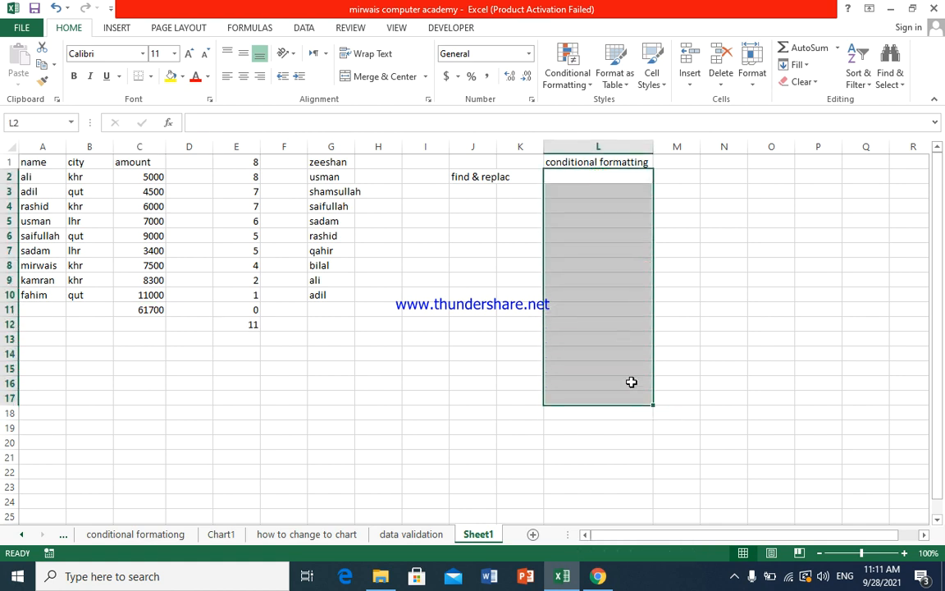
Step: Create a new highlight rule for L2:L17 that formats only cells with a value less than 30
click(566, 82)
mouse_move(612, 107)
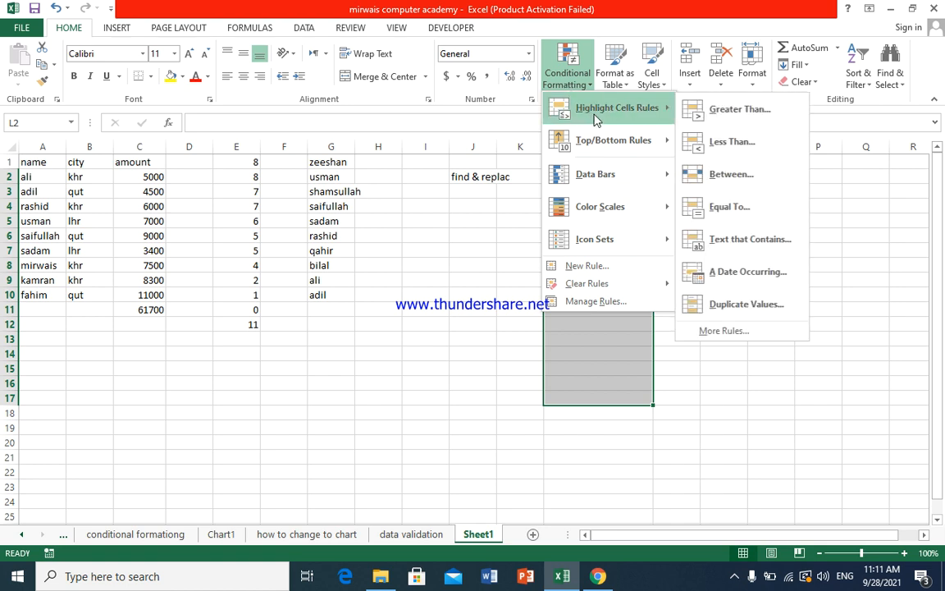
click(726, 331)
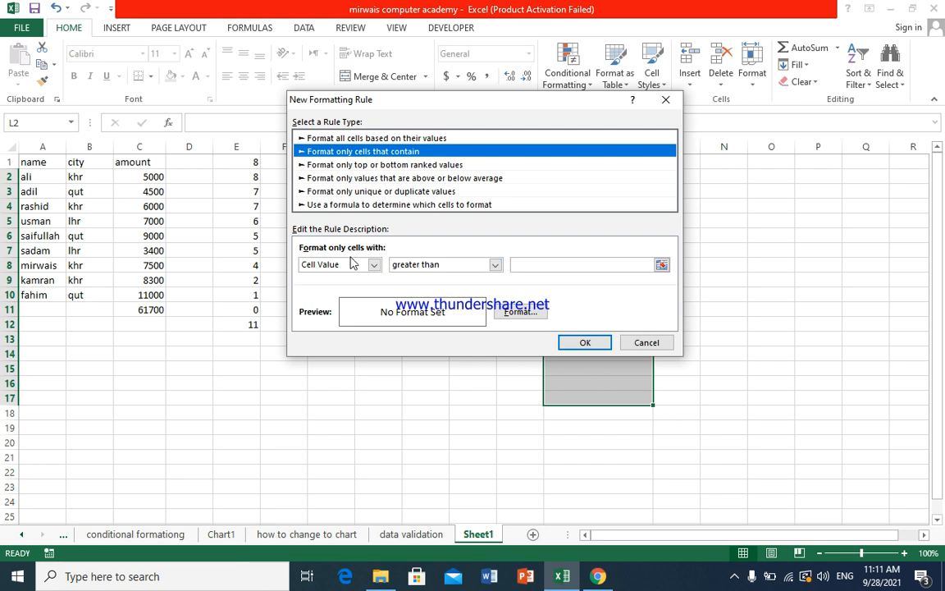
click(495, 264)
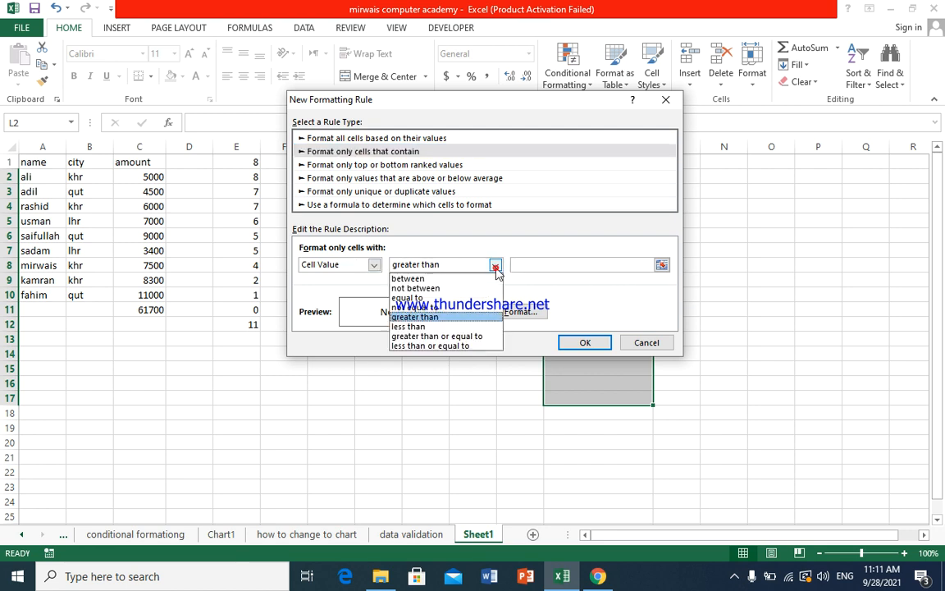
click(483, 327)
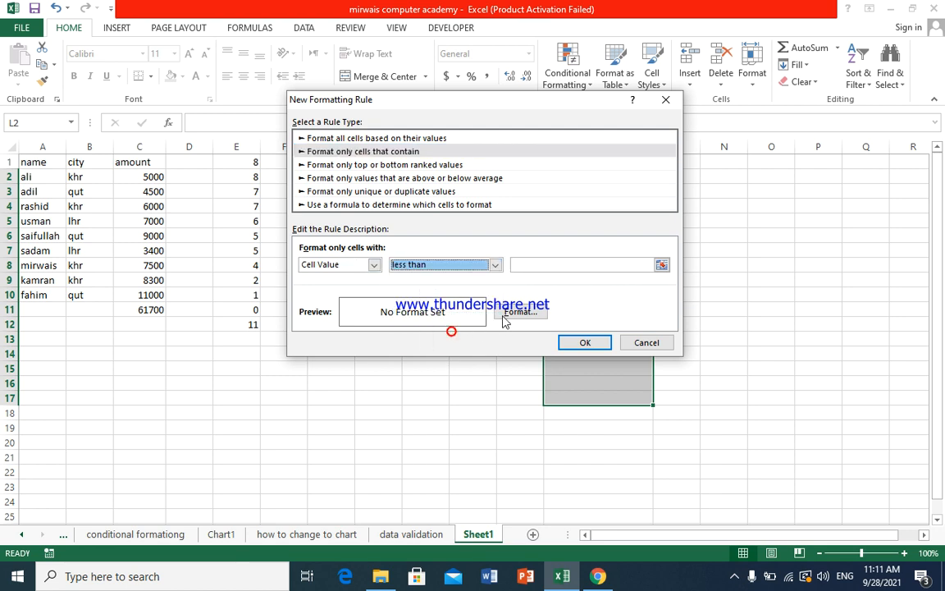
click(548, 266)
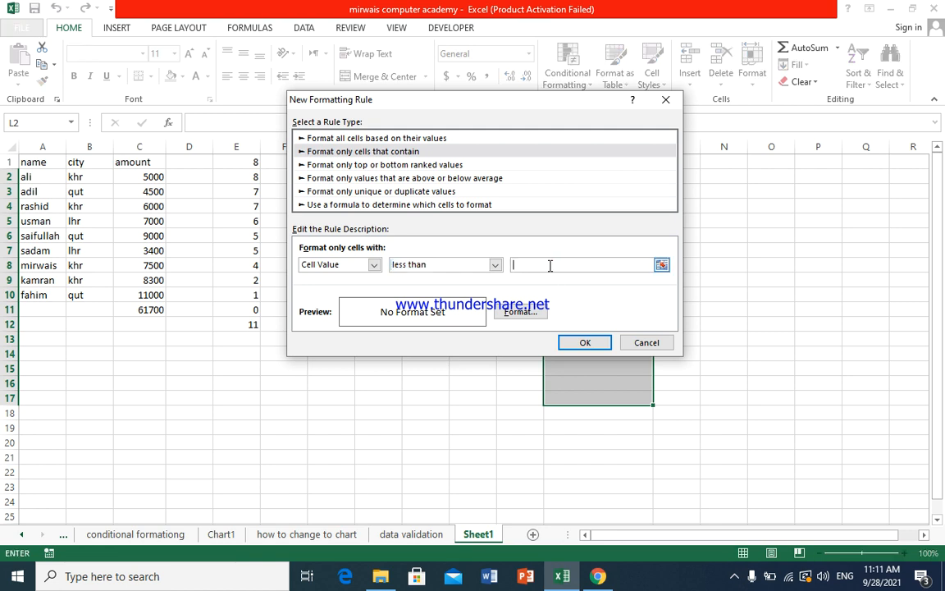
Step: Give the less-than rule a red font color and apply it to the selected cells
click(521, 312)
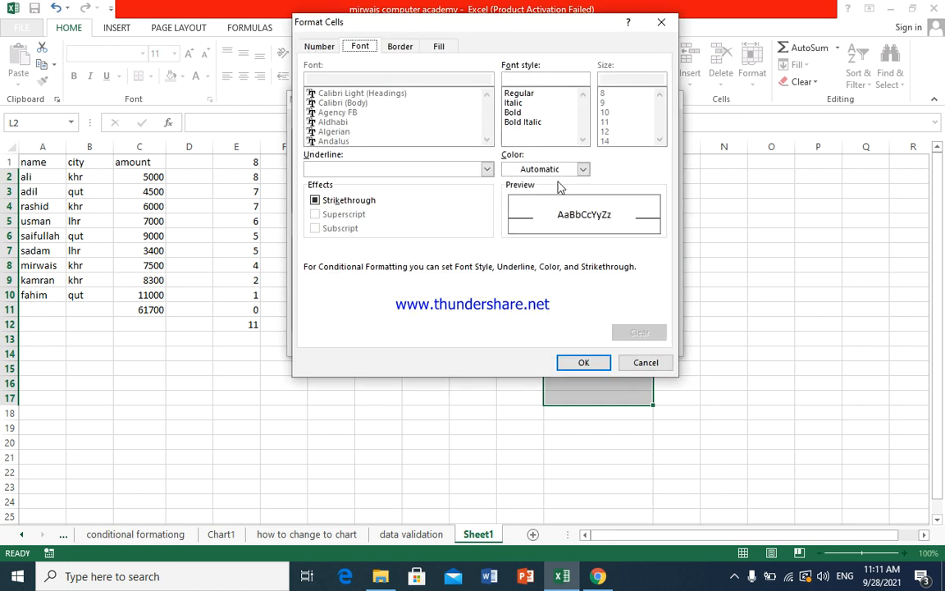
click(582, 169)
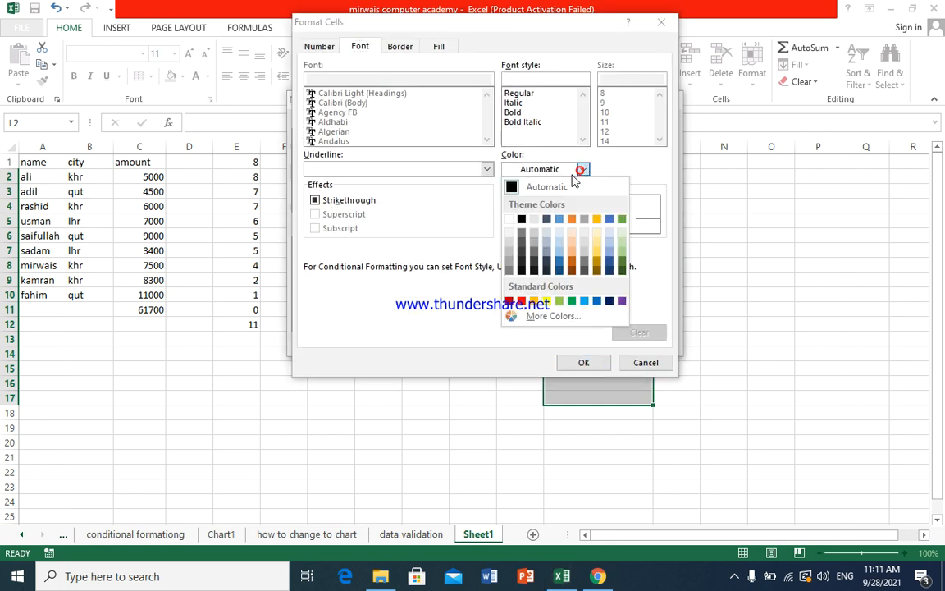
click(521, 301)
click(582, 362)
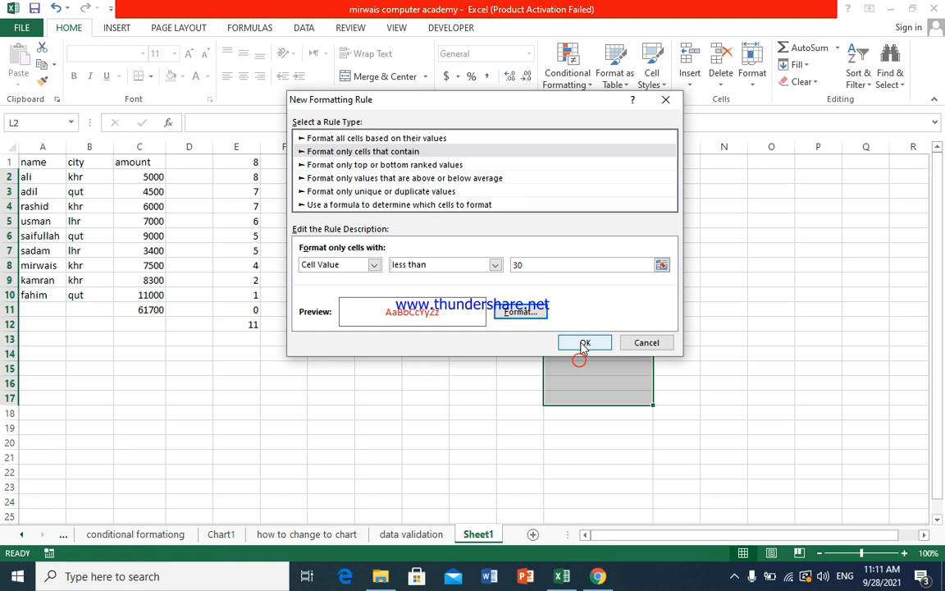
click(585, 344)
Step: Enter 29 in L5 and 30 in L7 to test the conditional formatting rule
click(618, 291)
click(611, 217)
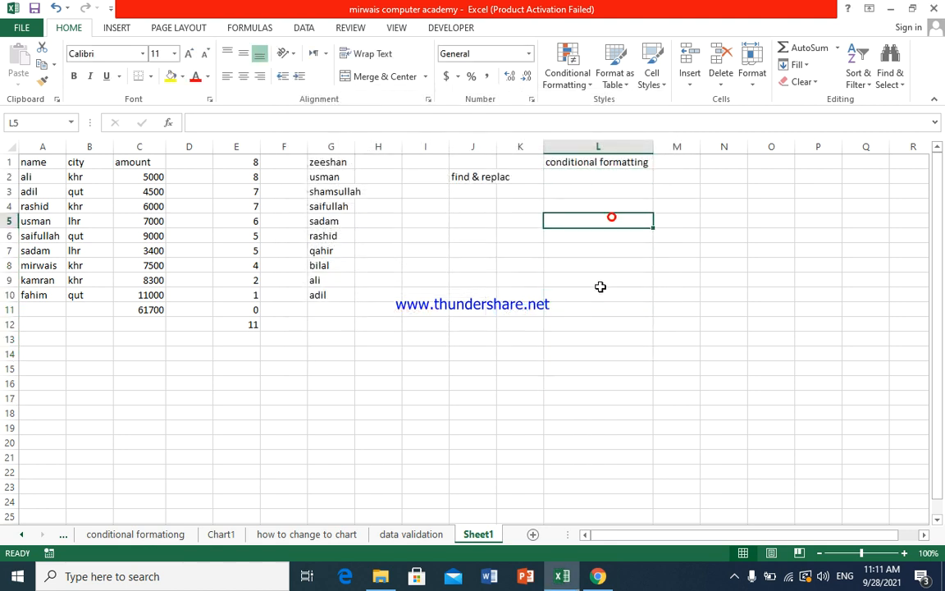
text(29)
click(605, 248)
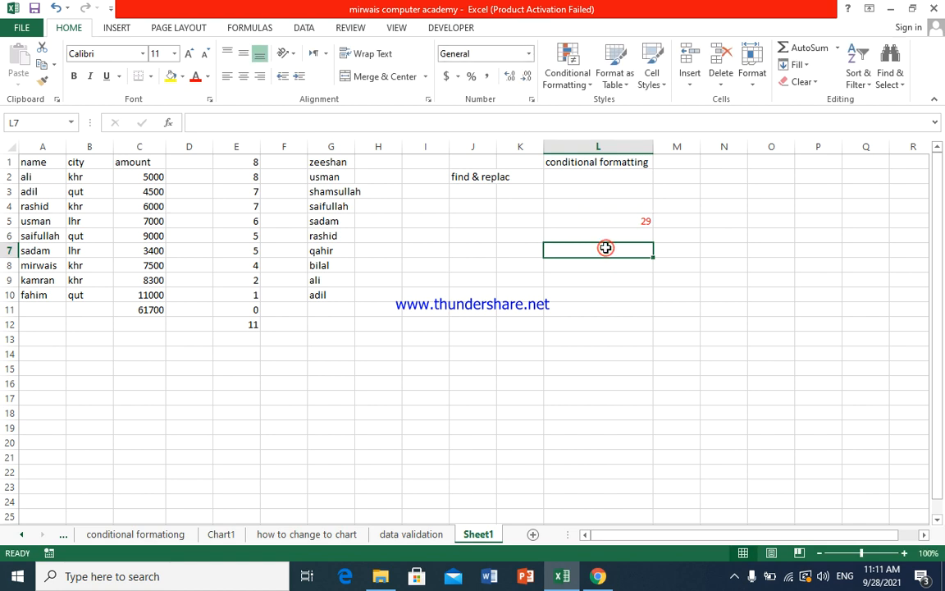
text(30)
click(616, 279)
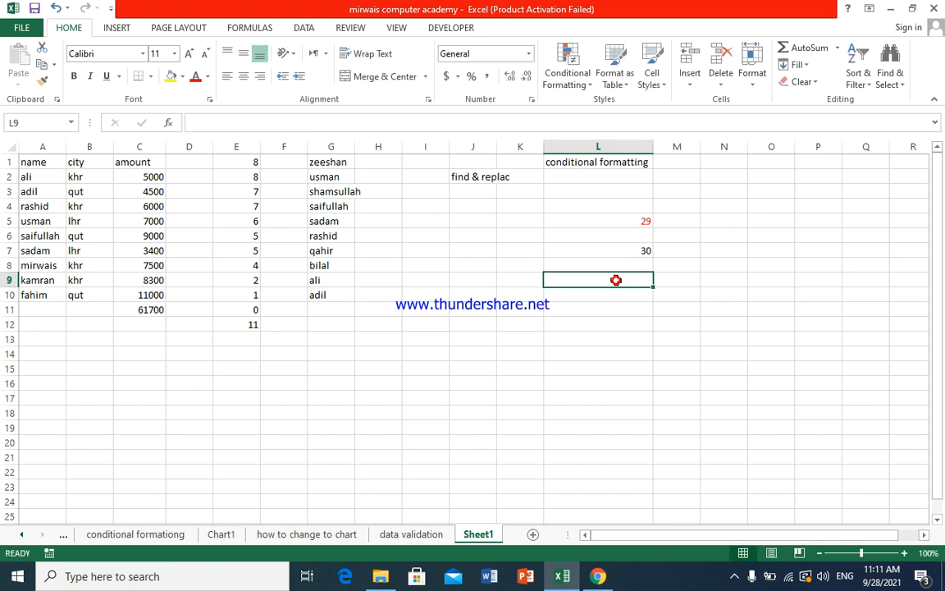
click(624, 250)
click(621, 294)
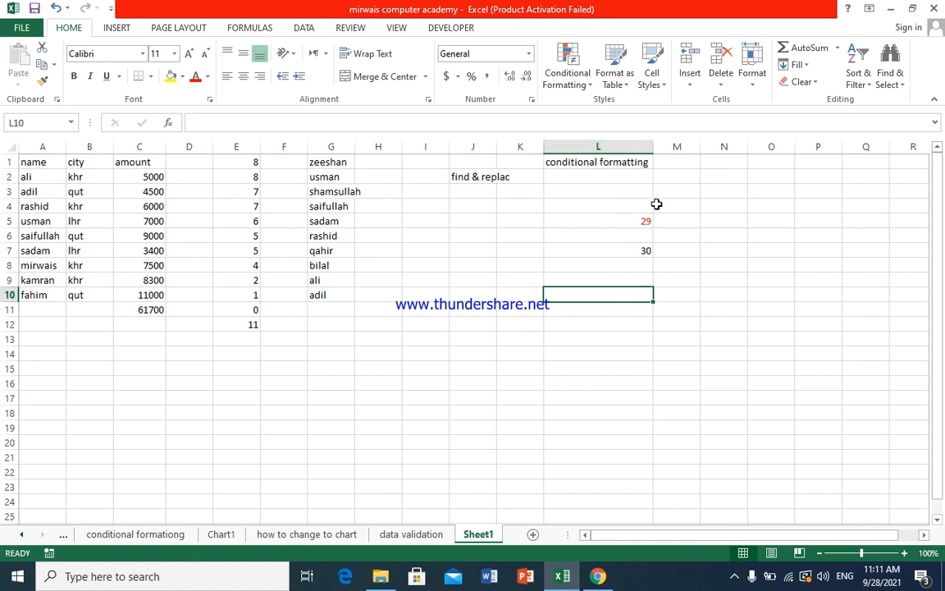
Step: Starting from empty cell N8, select all cells with conditional formatting using Find & Select
click(709, 264)
click(899, 85)
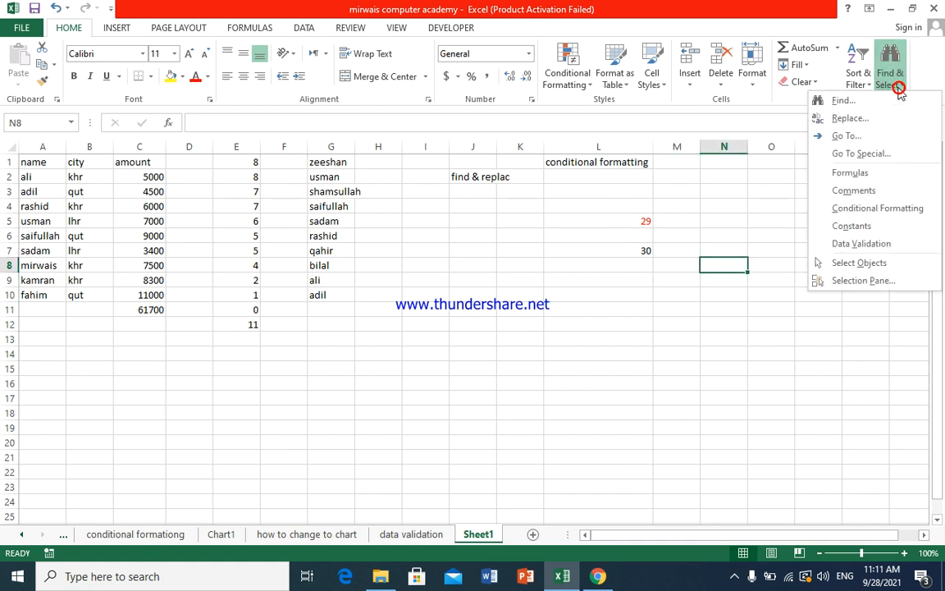
click(875, 208)
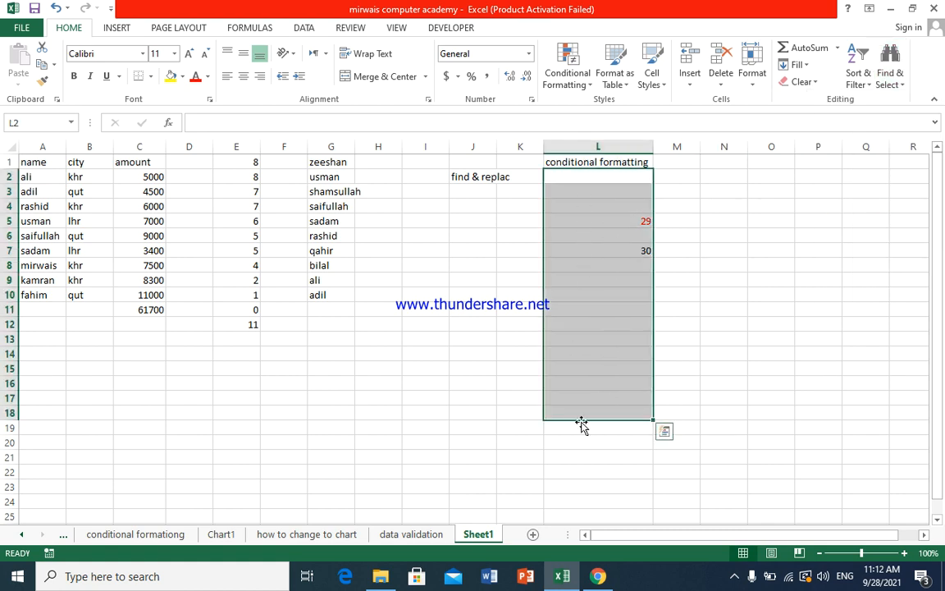
Step: Select only the constants within the selected conditional formatting range in column L
click(882, 88)
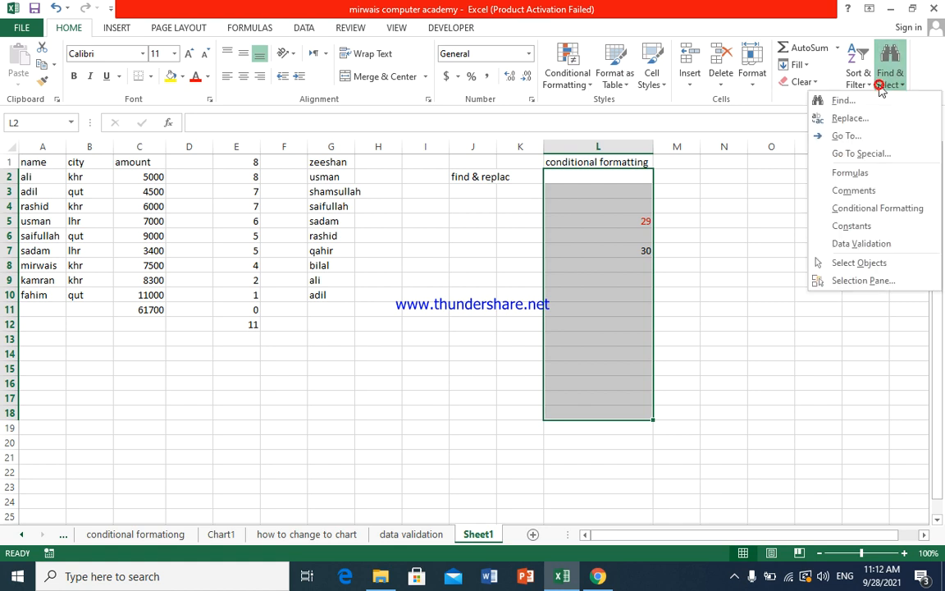
click(873, 226)
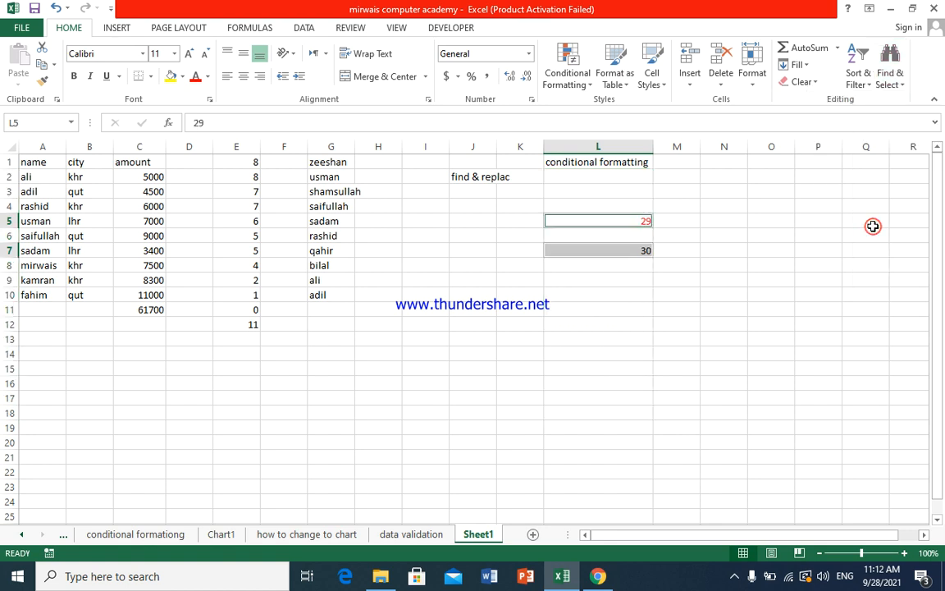
click(873, 226)
Step: Select the constants across the whole sheet starting from empty cell O9, then clear the selection by picking N8
click(756, 283)
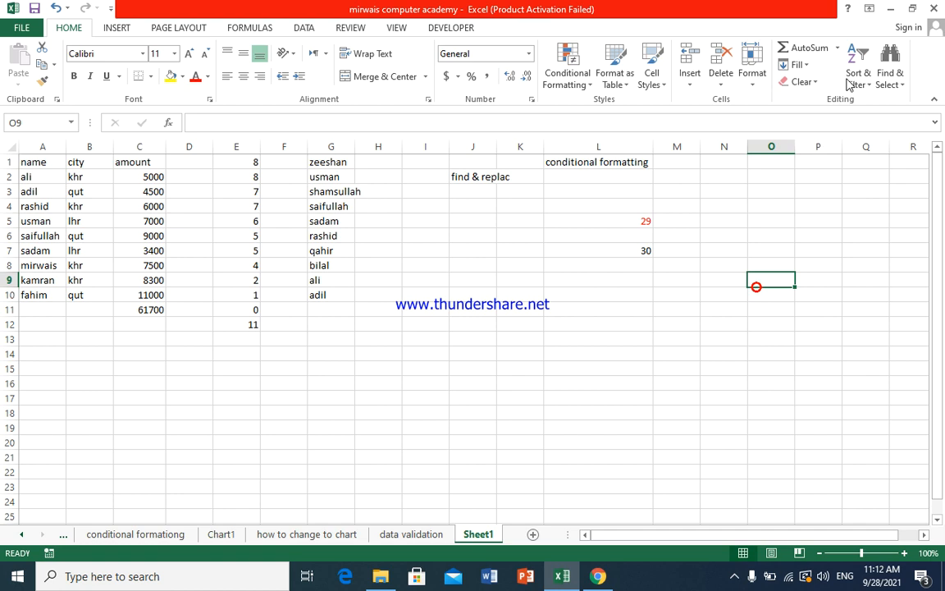
click(895, 90)
click(876, 226)
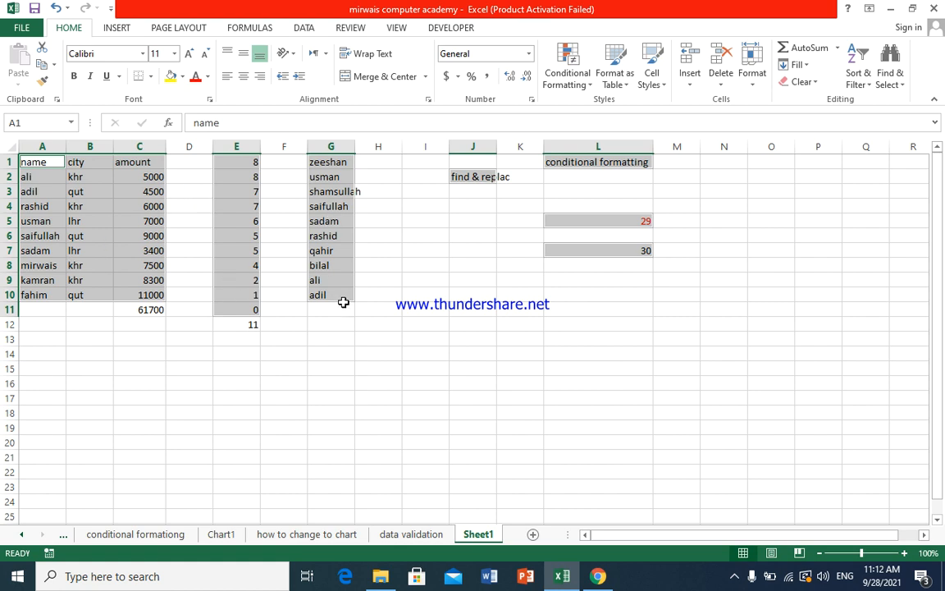
click(727, 264)
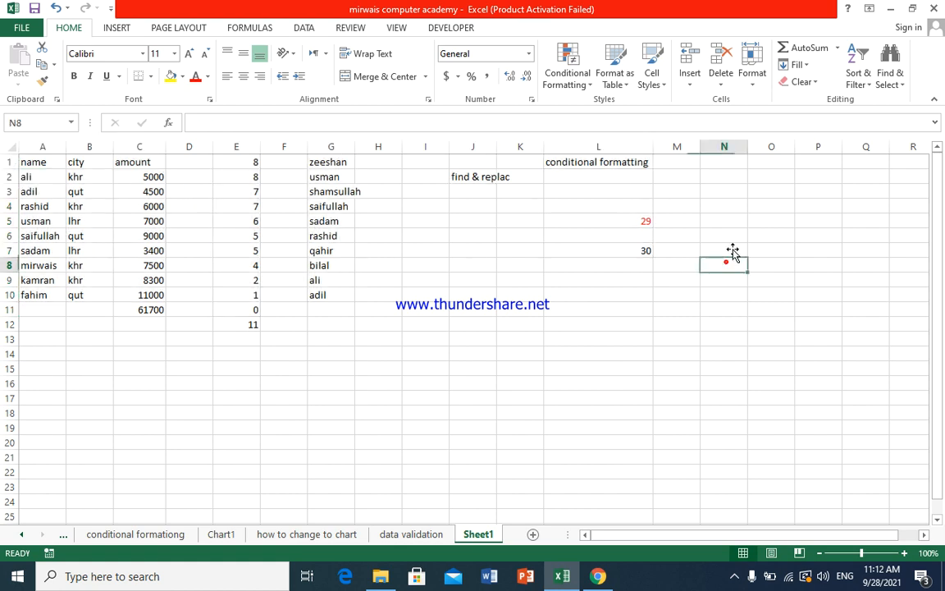
click(895, 82)
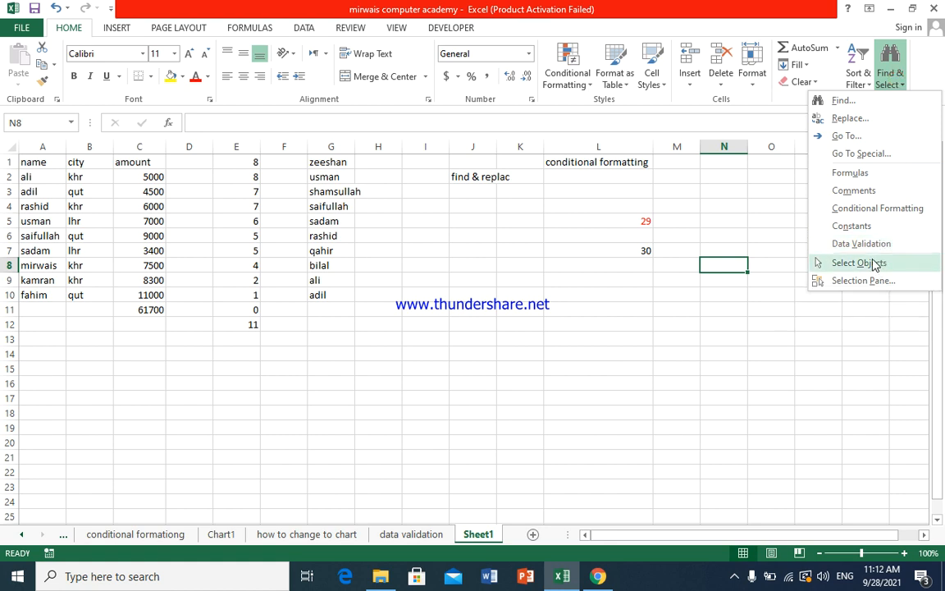
click(586, 332)
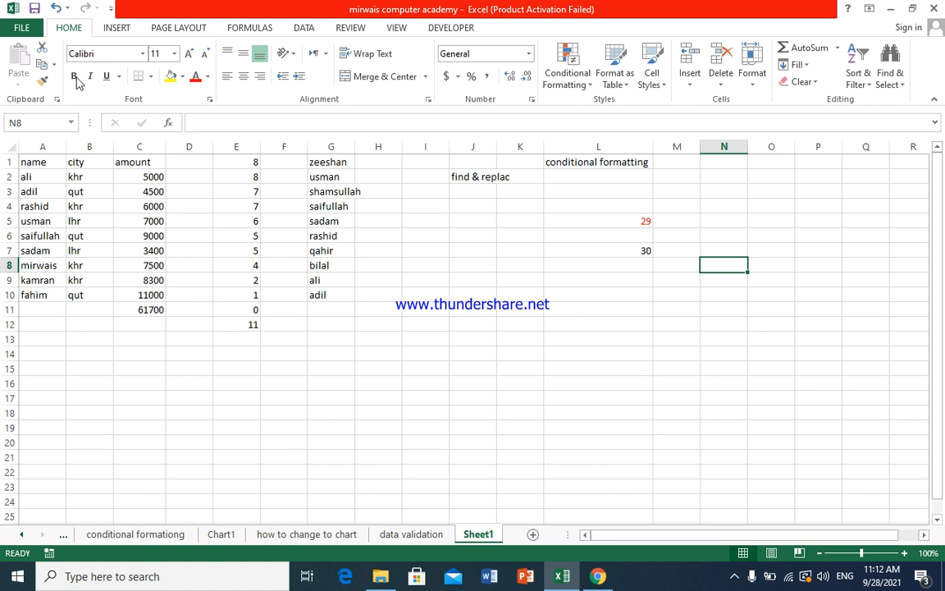
Step: Insert the beach pier picture from the "pic for design" folder inside "for design pic video audio" on New Volume (E:)
click(114, 29)
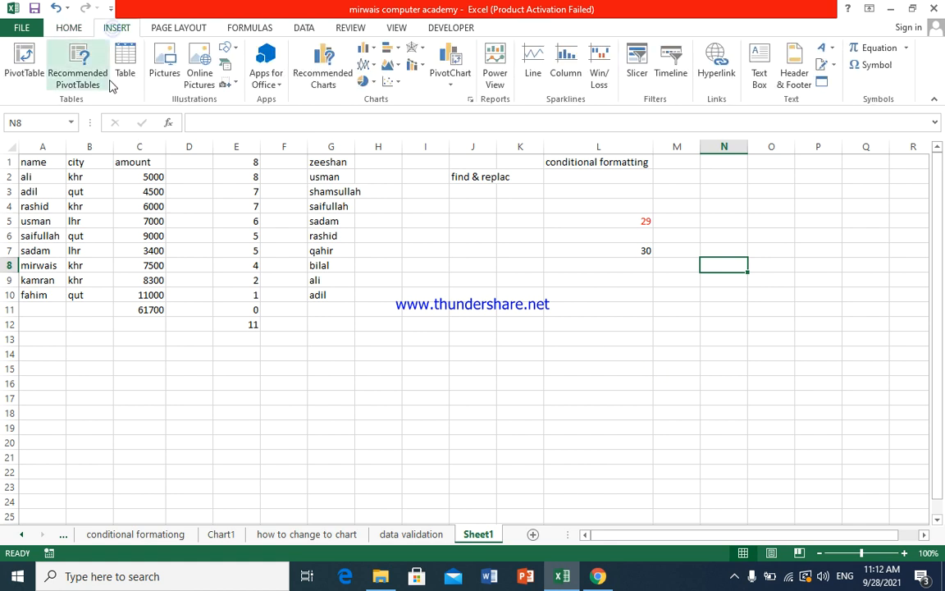
click(165, 80)
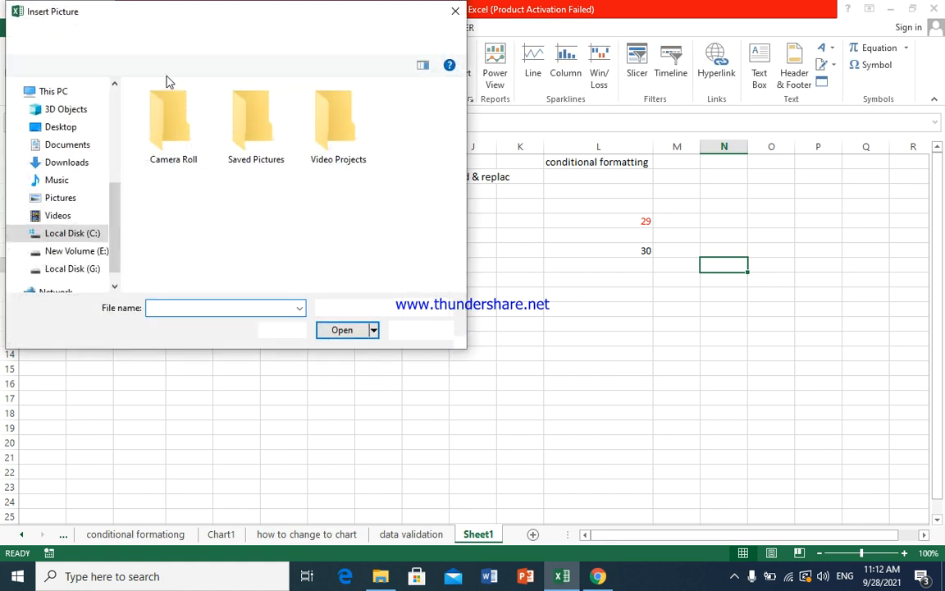
click(95, 252)
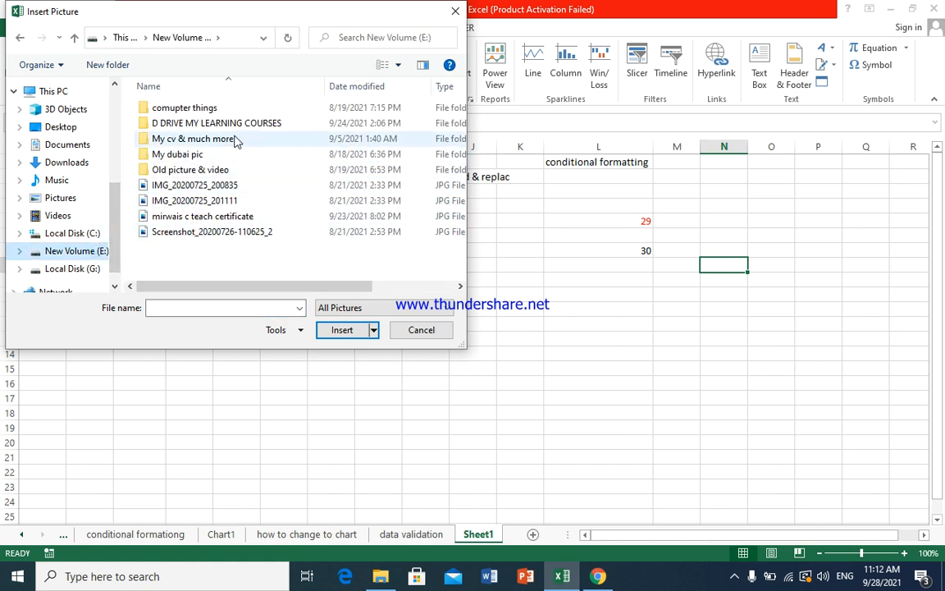
double_click(238, 123)
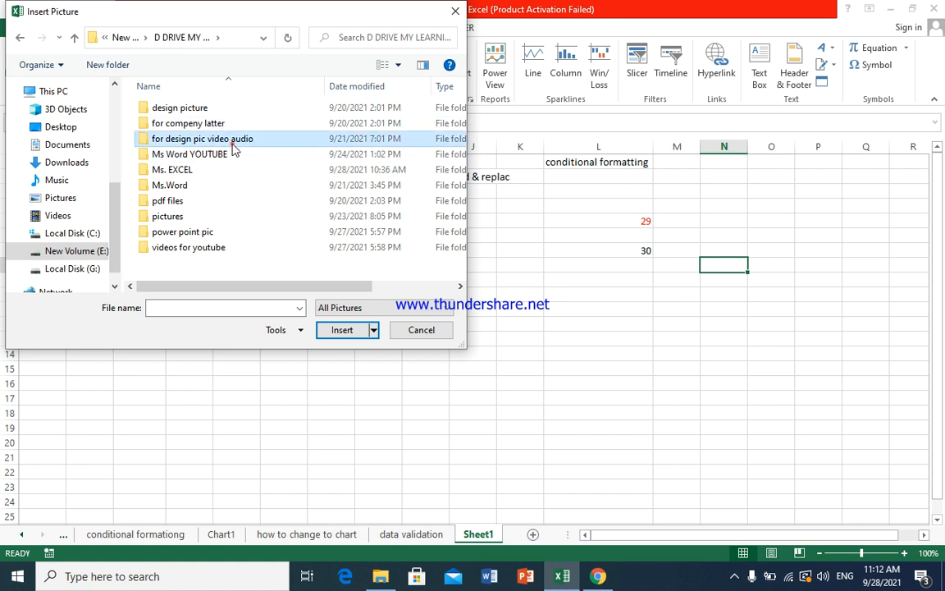
double_click(230, 139)
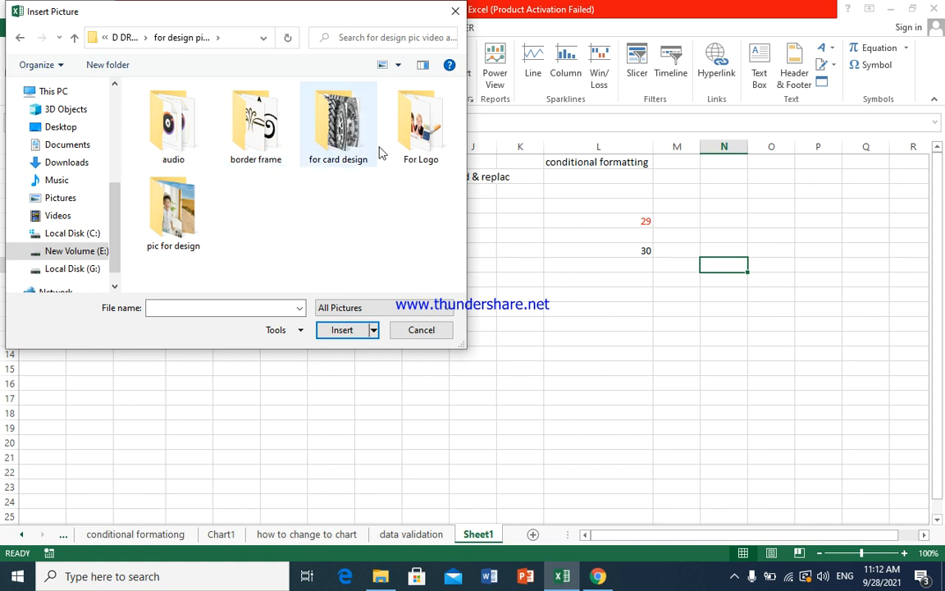
double_click(184, 229)
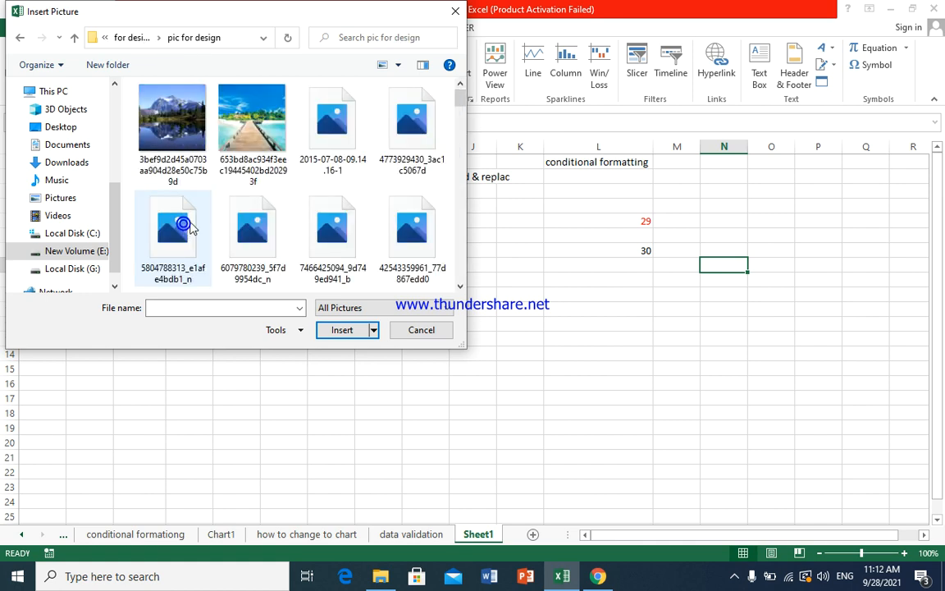
click(215, 129)
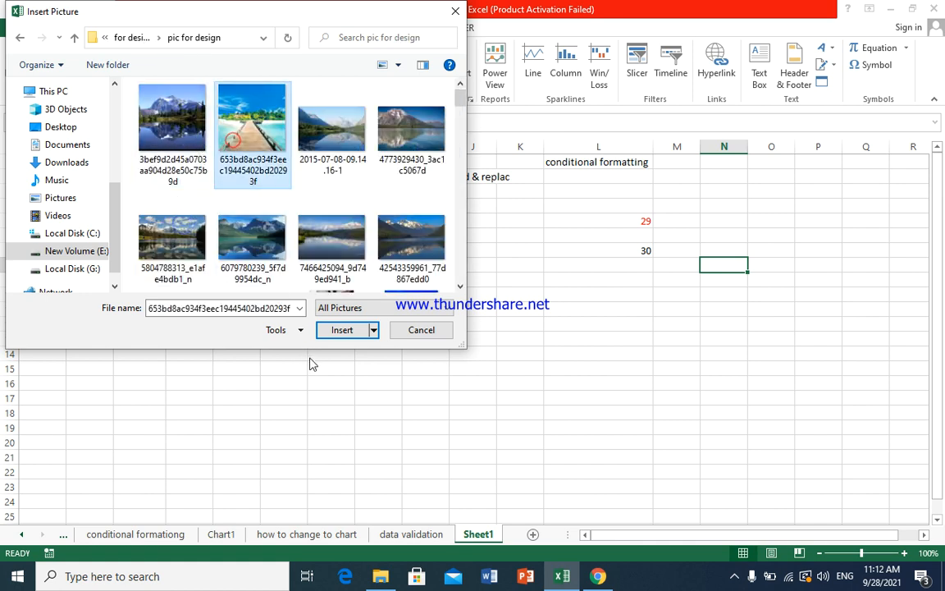
click(336, 329)
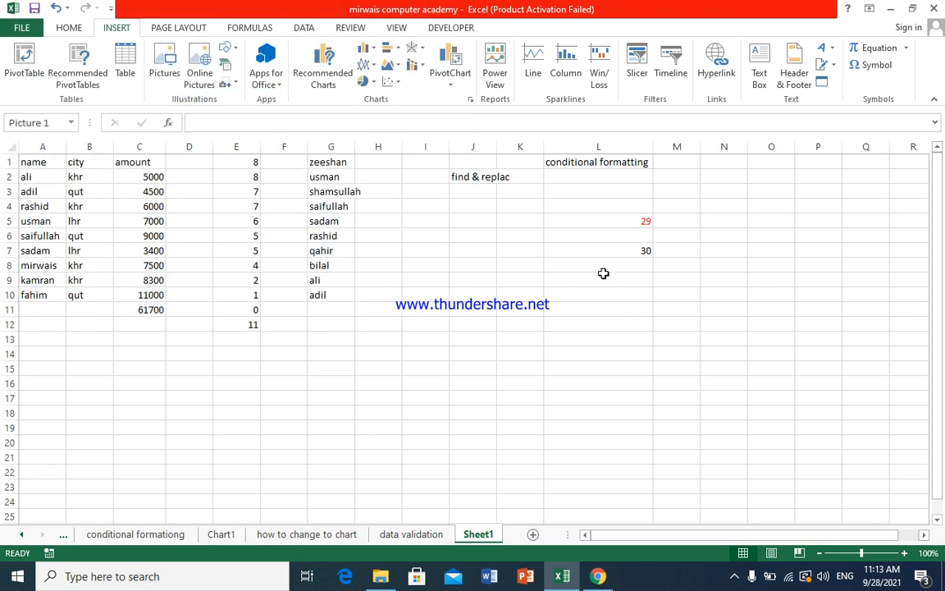
Step: Shrink the beach picture to about 2.15 by 2.15 inches and place it over columns H to K
drag(698, 257, 799, 348)
drag(854, 410, 344, 285)
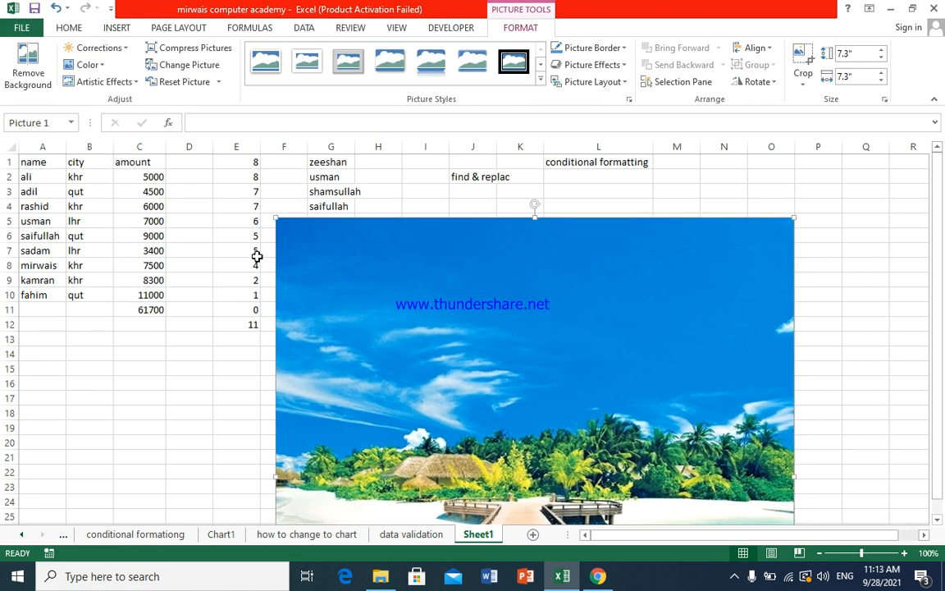
drag(277, 218, 370, 218)
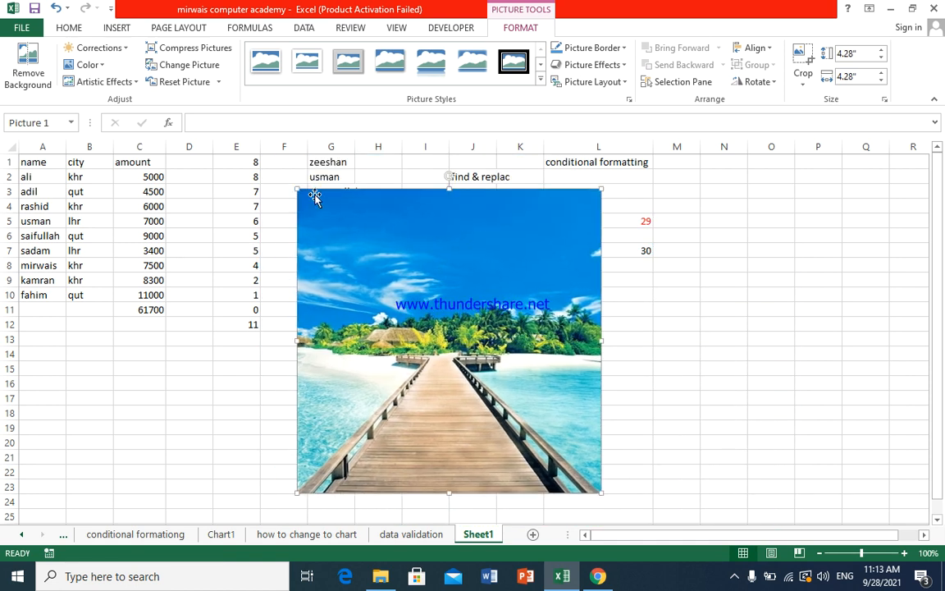
drag(295, 190, 450, 345)
drag(483, 411, 350, 280)
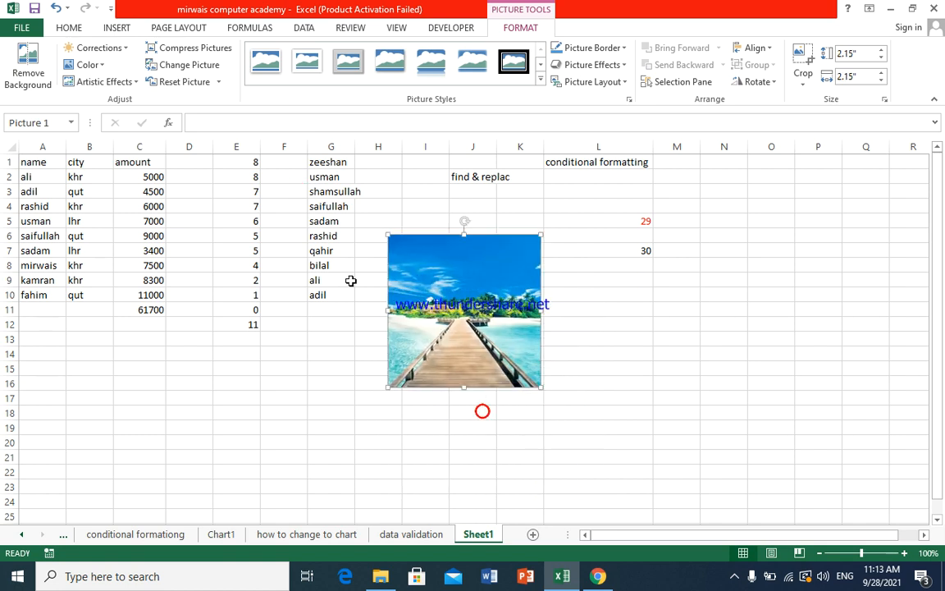
Step: Insert the mountain lake picture from the "pic for design" folder
click(117, 27)
click(148, 57)
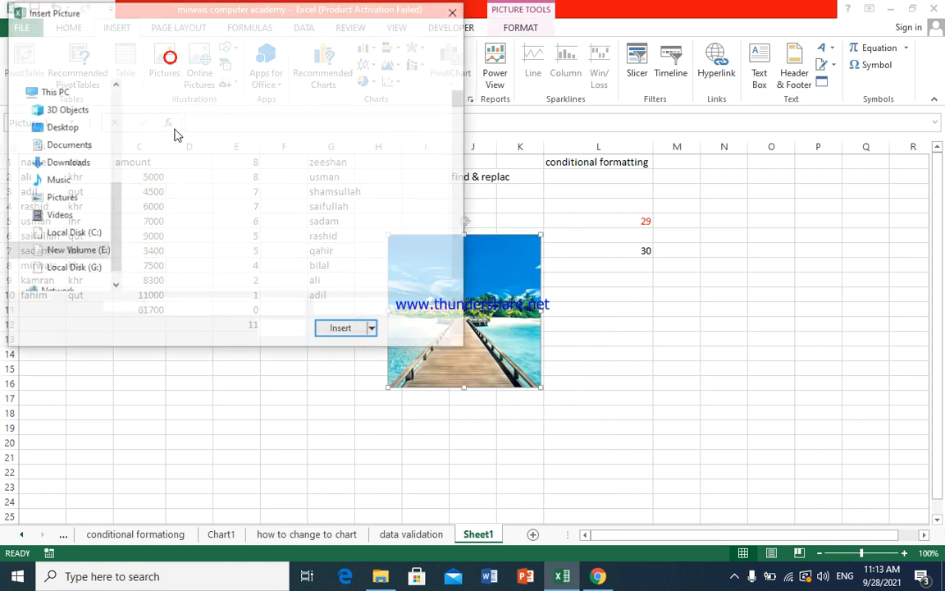
click(177, 116)
click(342, 331)
Step: Shrink the mountain picture to about 3.33 by 3.33 inches and arrange it beside the beach picture below the data
drag(779, 332, 277, 277)
drag(485, 325, 563, 368)
drag(380, 338, 401, 427)
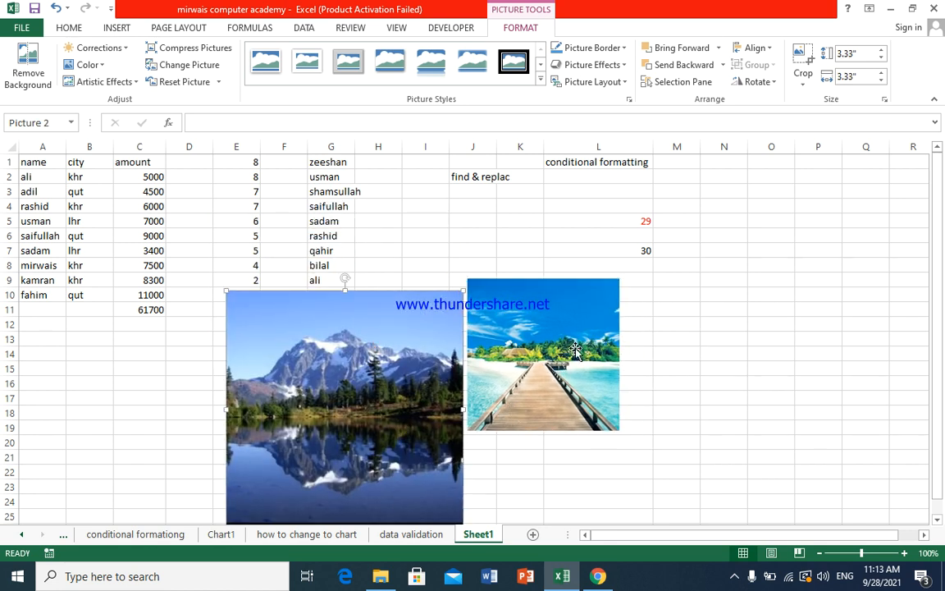
drag(576, 348, 598, 357)
drag(310, 399, 372, 387)
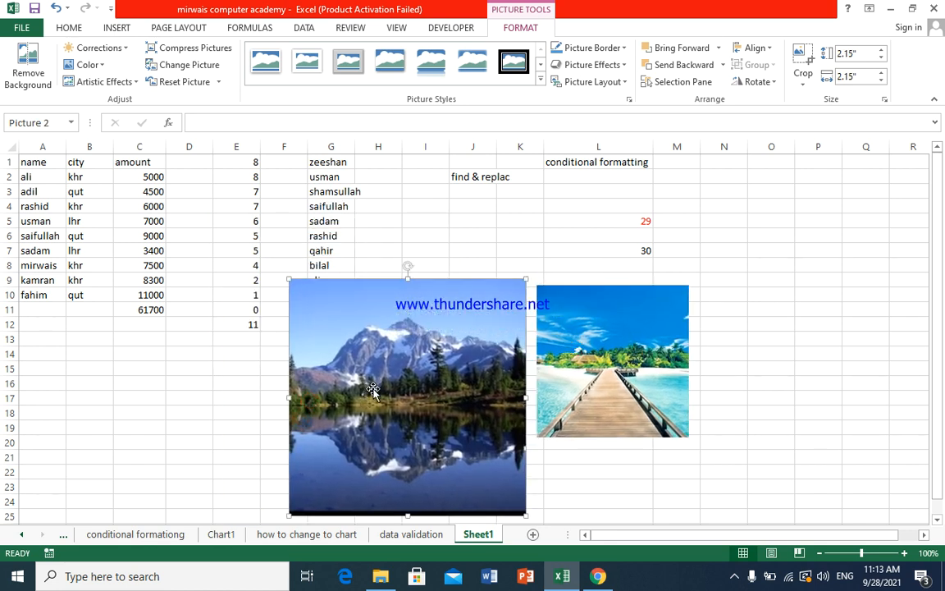
Step: Select the range A1:Q25 behind the pictures and turn on Select Objects mode
click(737, 193)
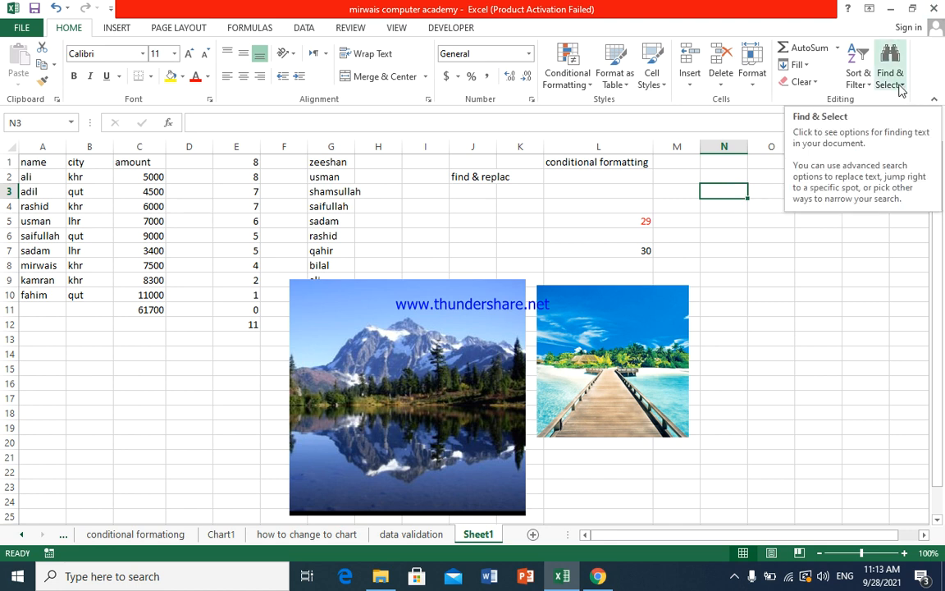
drag(865, 515, 21, 155)
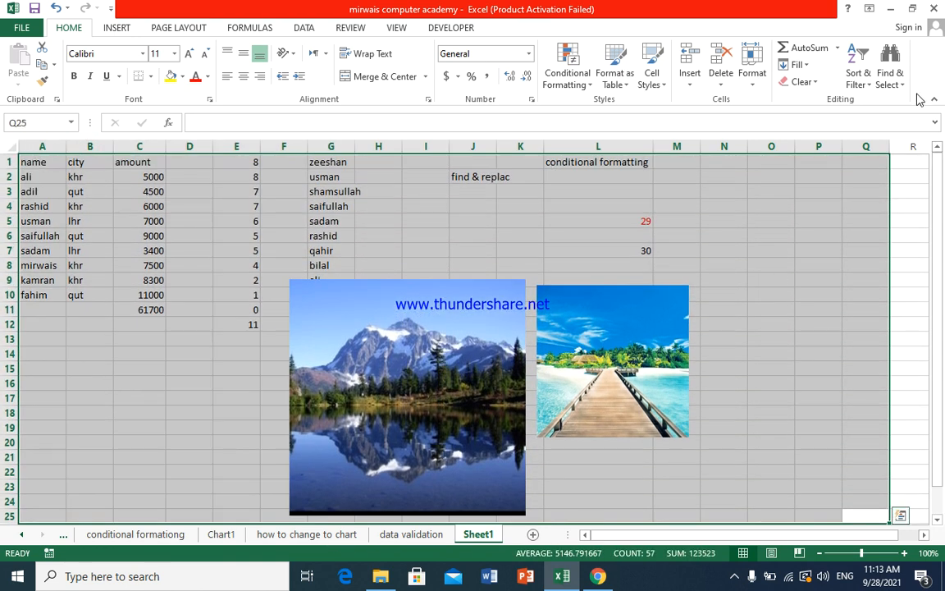
click(891, 82)
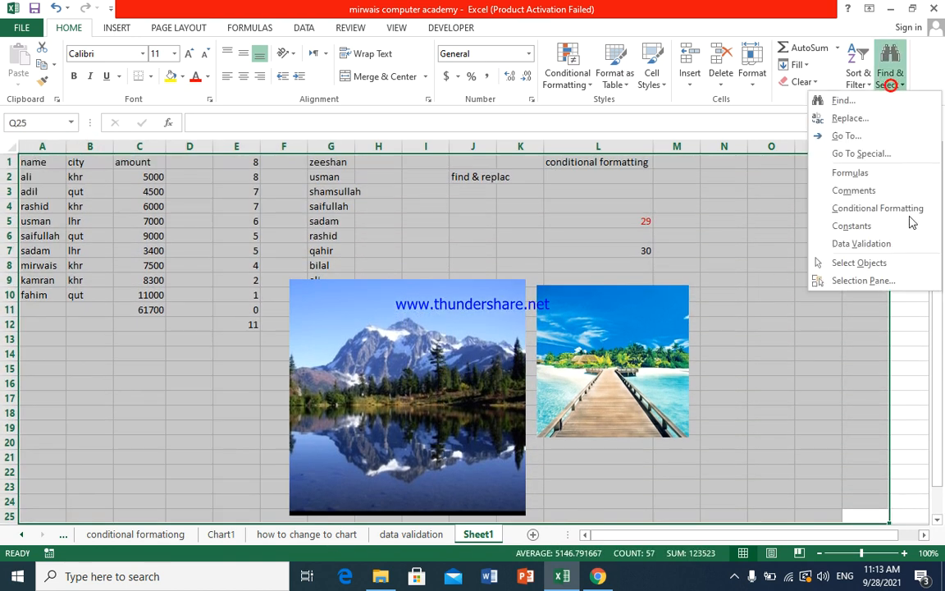
click(888, 266)
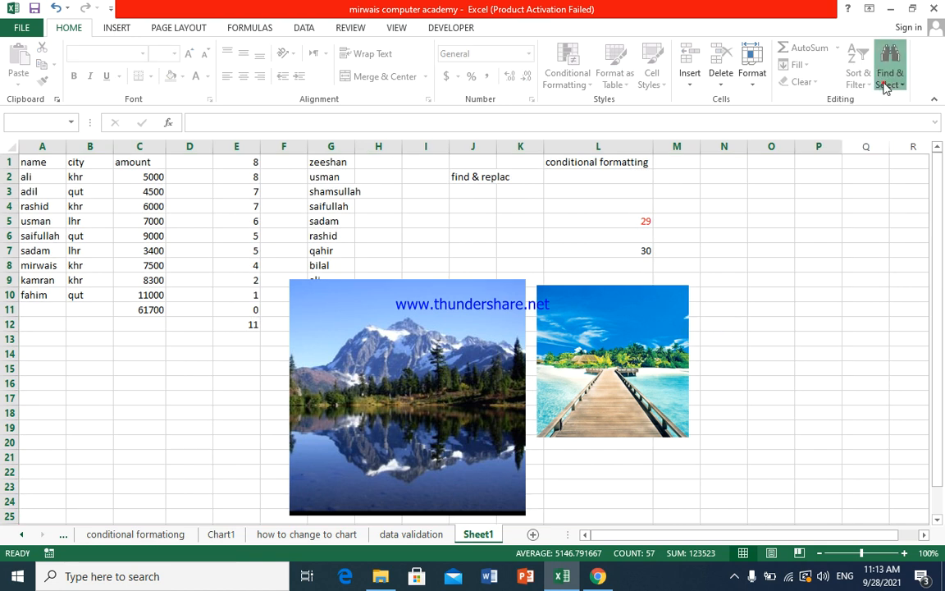
Step: Turn off Select Objects mode and select the beach picture, followed by the mountain picture
click(885, 82)
click(878, 263)
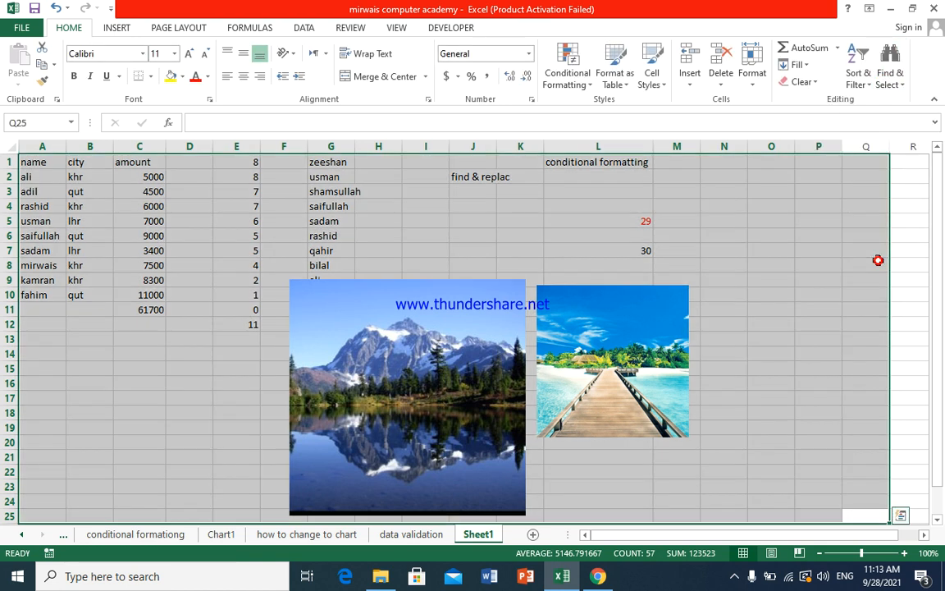
click(647, 340)
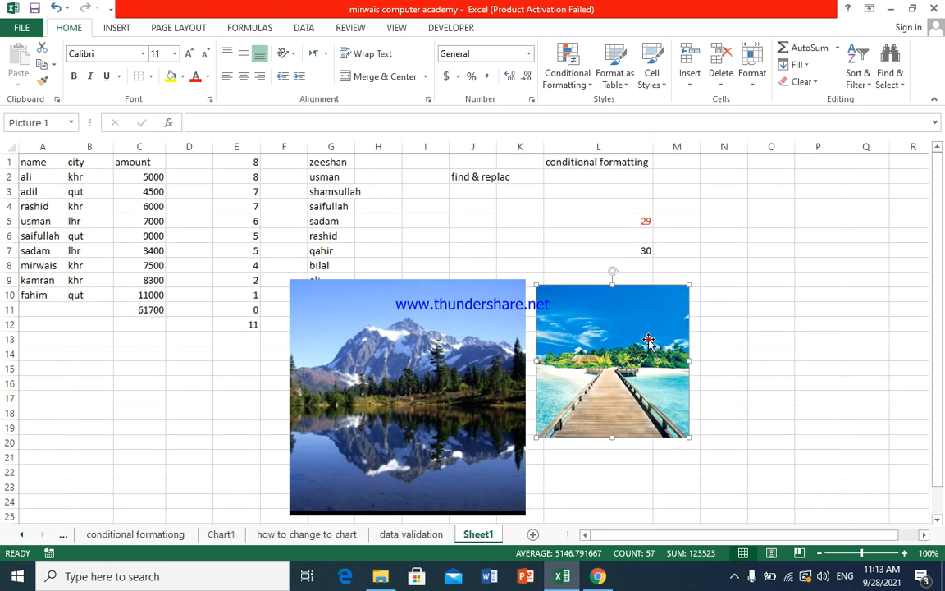
click(459, 344)
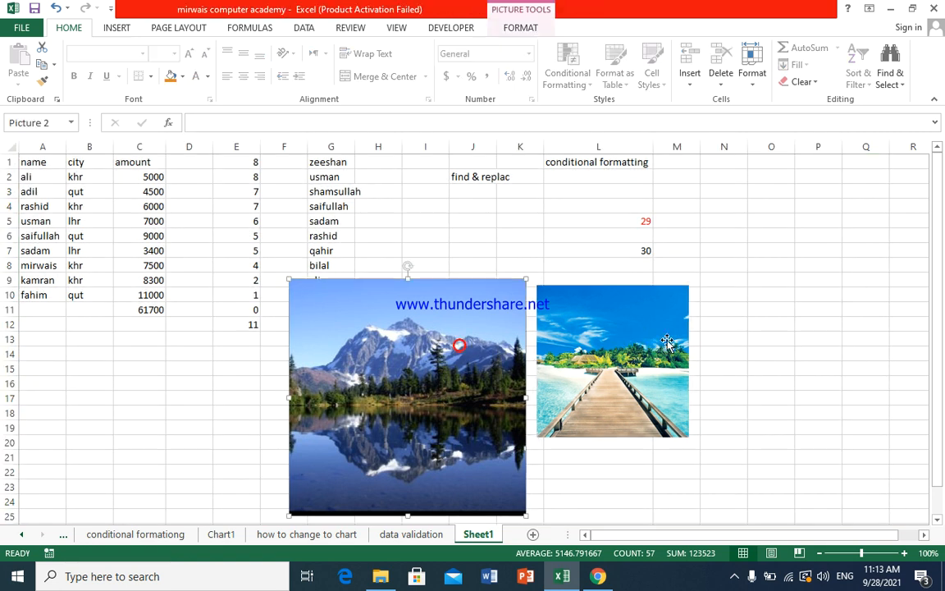
Step: Turn on Select Objects and reposition both pictures, with the mountain over columns G to L and the beach over L to O
click(892, 81)
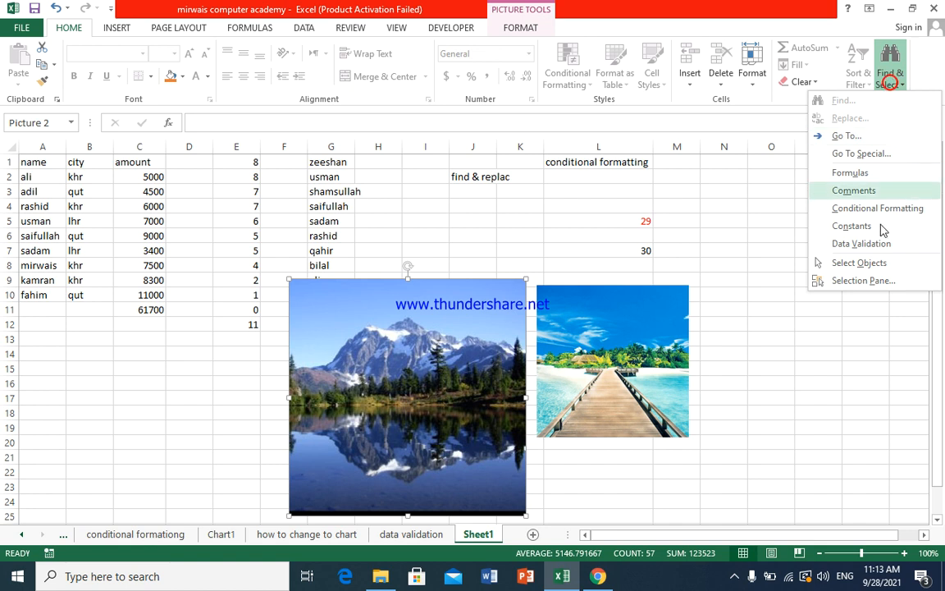
click(859, 262)
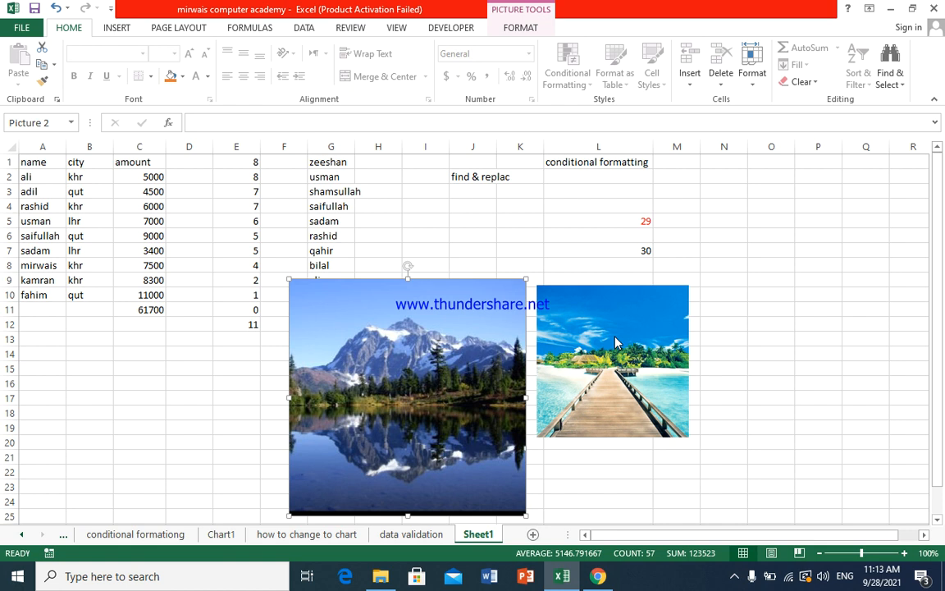
drag(656, 326, 768, 316)
drag(507, 353, 523, 338)
click(729, 325)
drag(723, 352, 694, 351)
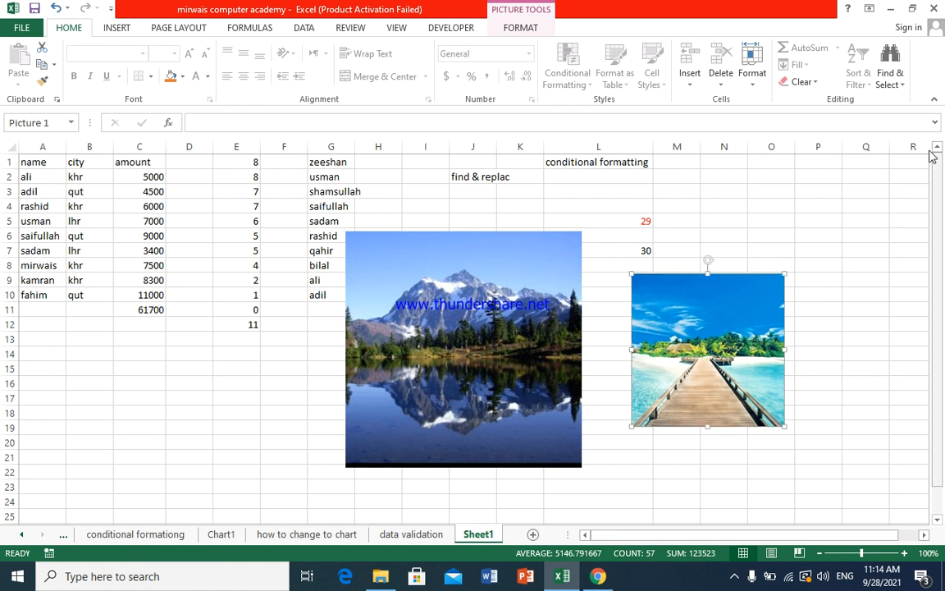
Step: Turn off Select Objects and move the mountain picture back toward column F, over rows 7 to 22
click(892, 82)
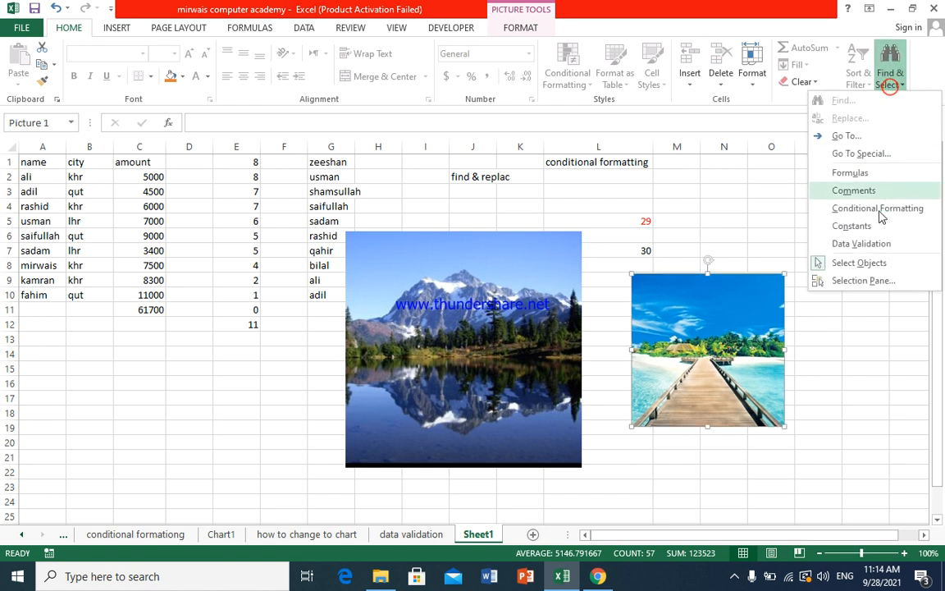
click(879, 268)
drag(499, 337, 449, 348)
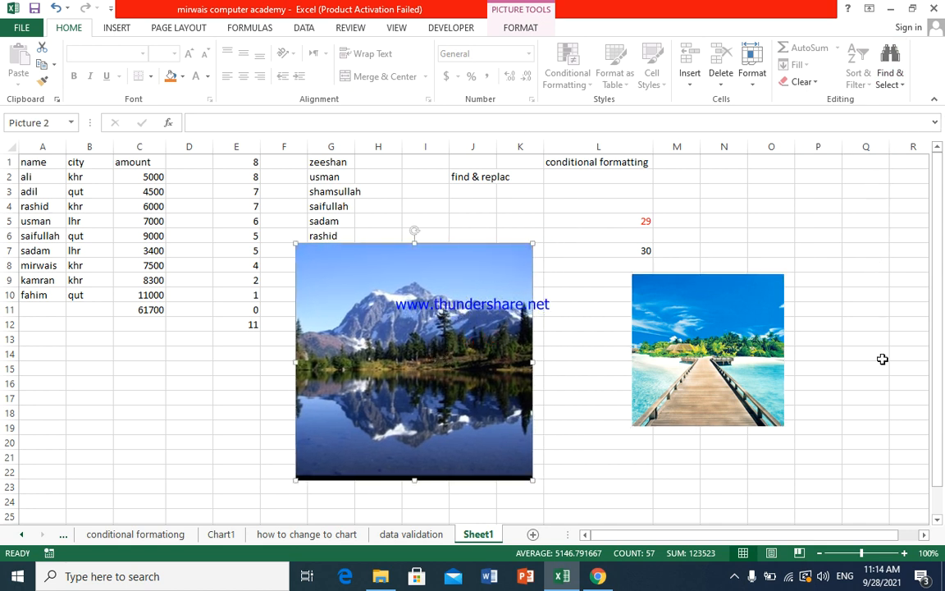
Step: Select the cell range A4:Q23 around the pictures, clear it, and select A1:R23 instead
drag(821, 493, 54, 205)
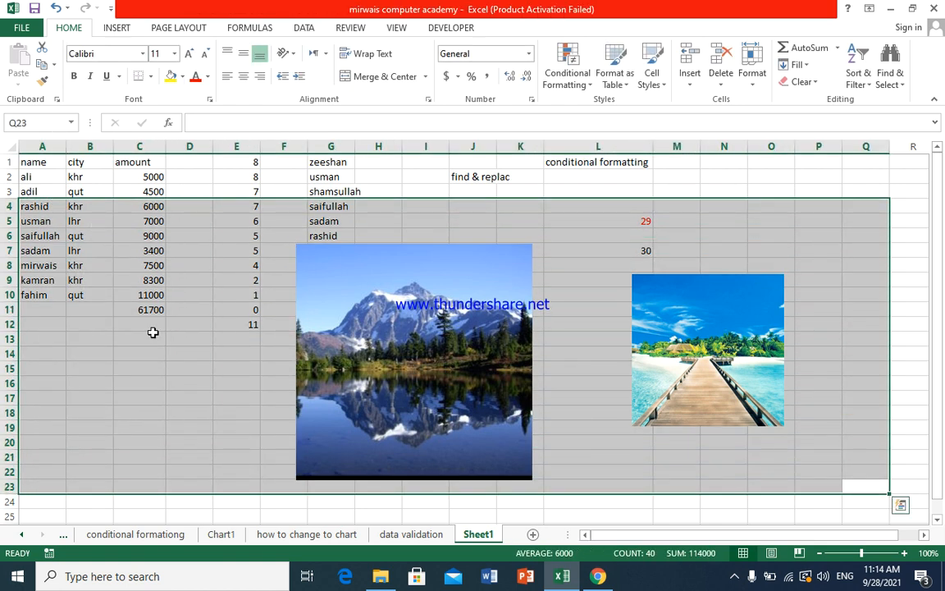
click(183, 395)
drag(912, 482, 47, 127)
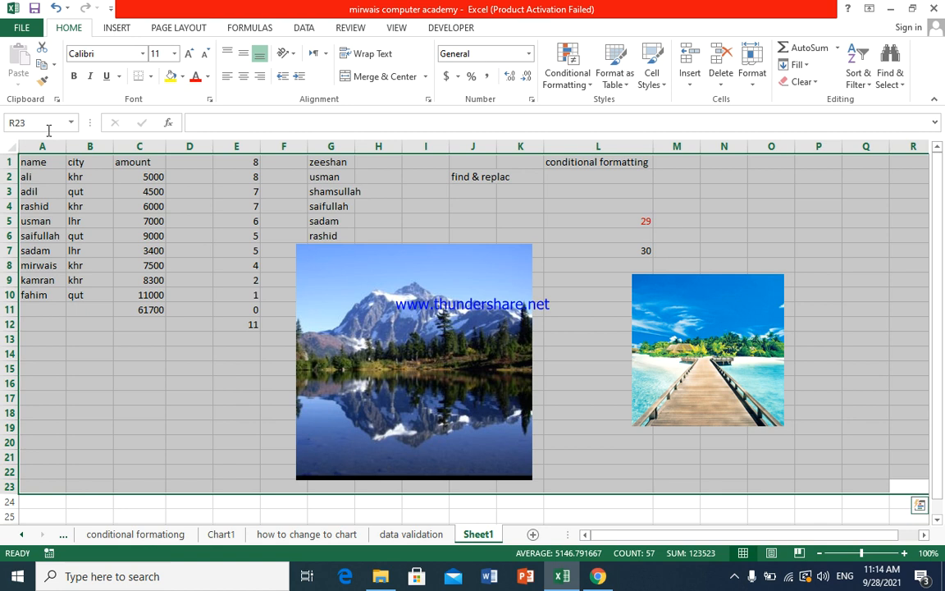
Step: Turn on Select Objects mode, move the beach picture close beside the mountain picture, and deselect it
click(898, 73)
click(900, 269)
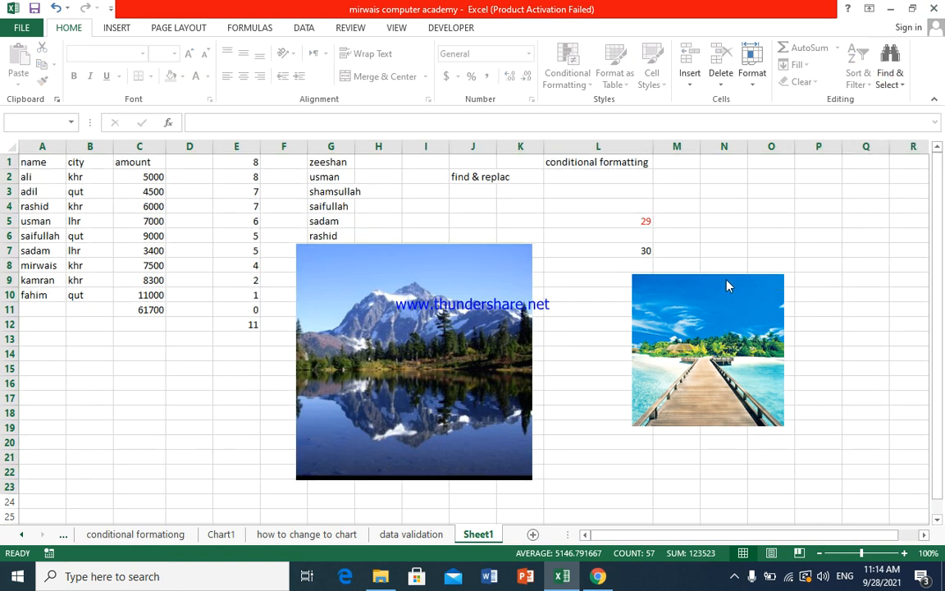
drag(694, 318, 611, 330)
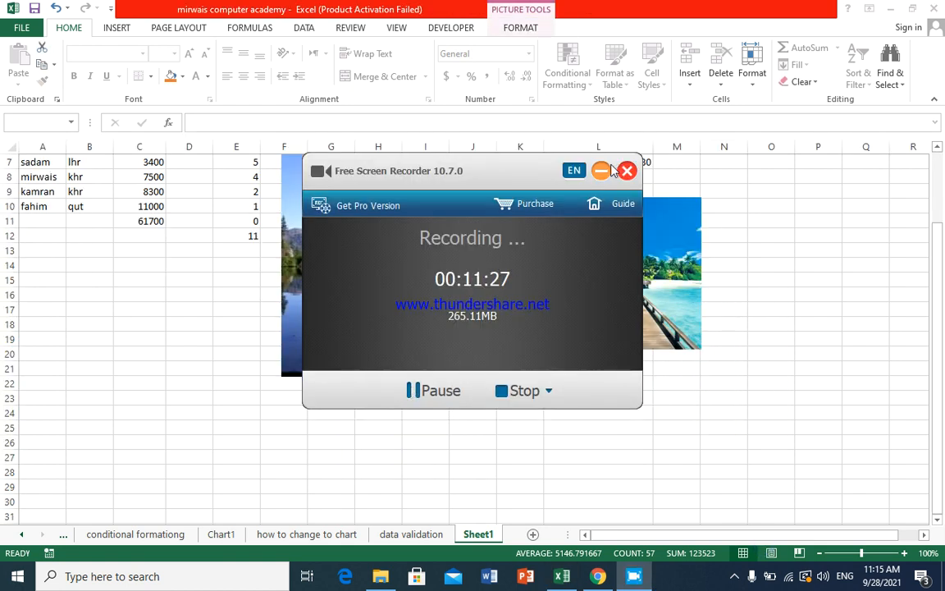
click(603, 170)
click(710, 206)
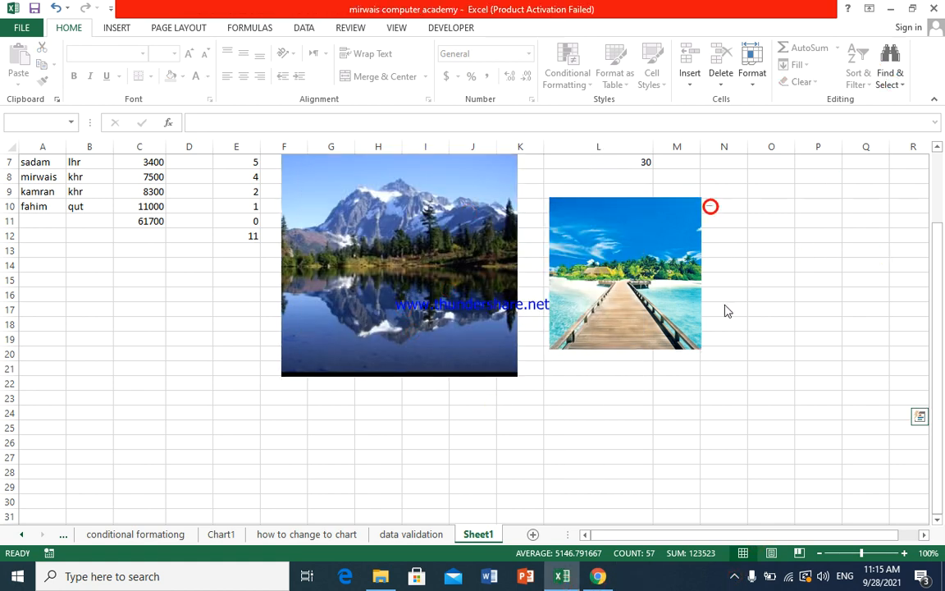
Step: Turn Select Objects mode off and back on
click(895, 76)
click(864, 261)
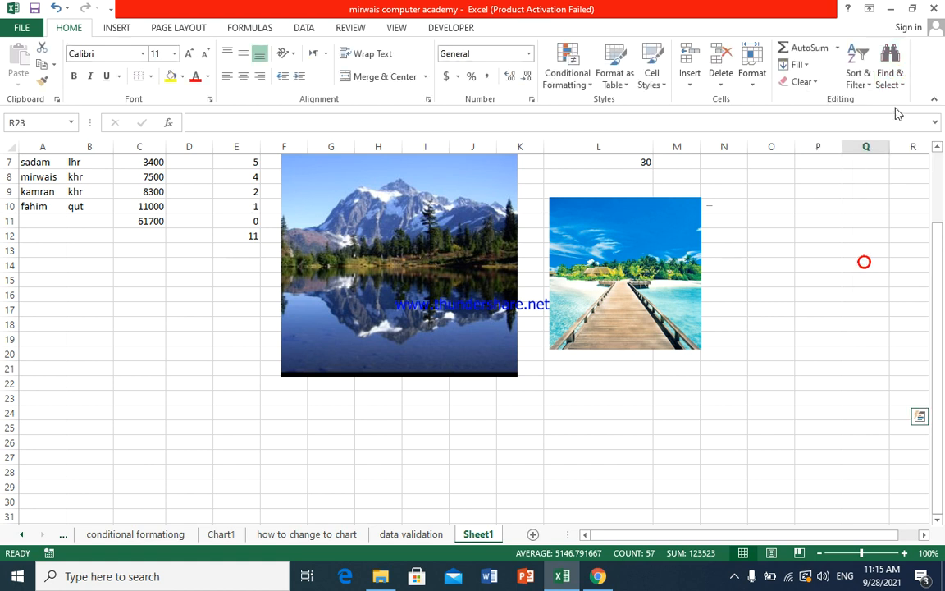
click(890, 72)
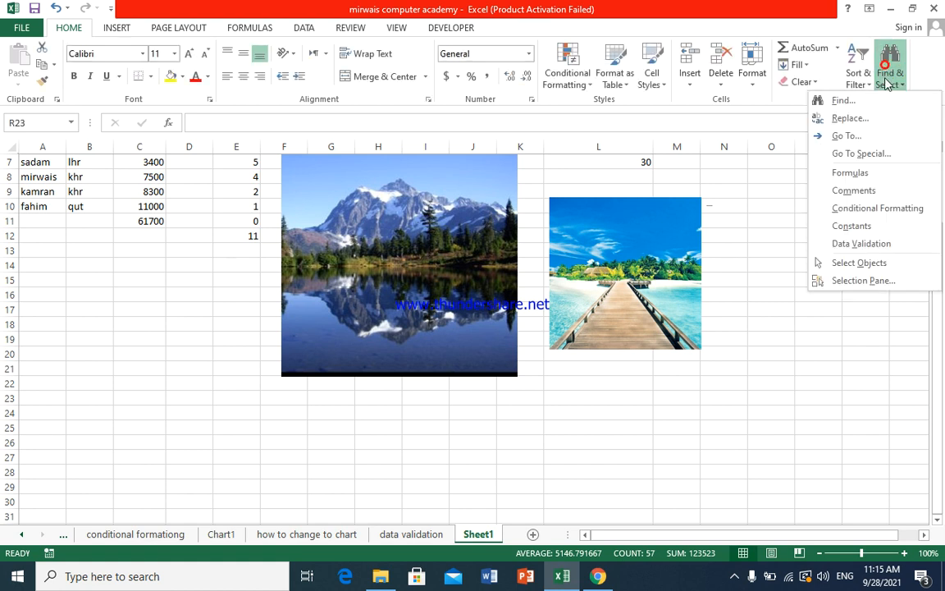
click(864, 262)
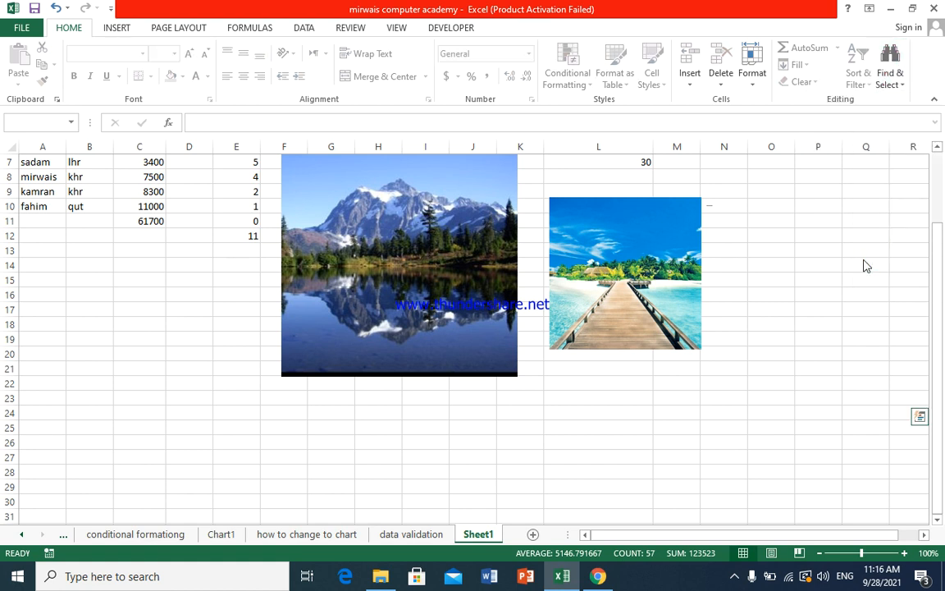
Step: Try to select both pictures at once with a selection box around them, and clear the selection
drag(894, 163, 4, 406)
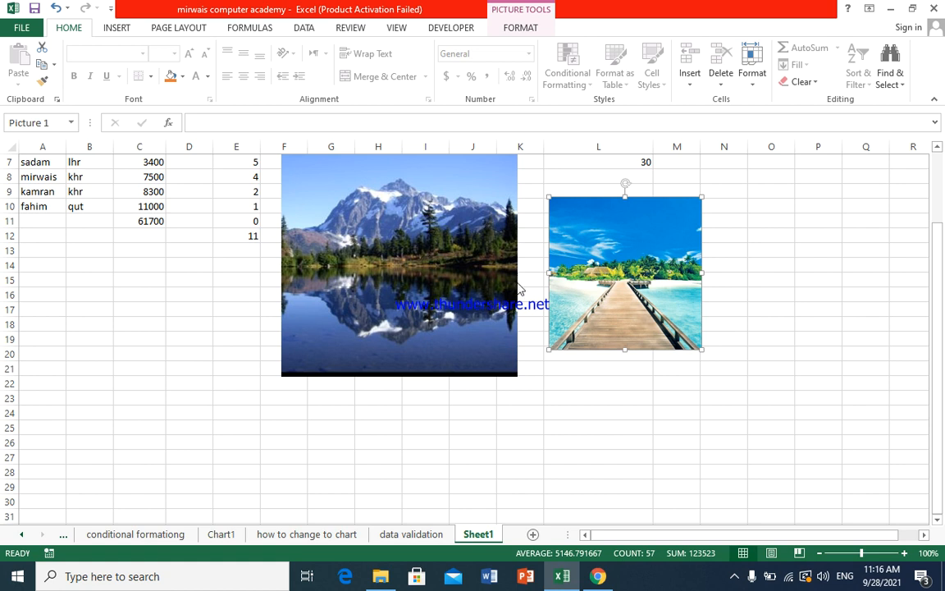
scroll(518, 289, up, 2)
click(854, 227)
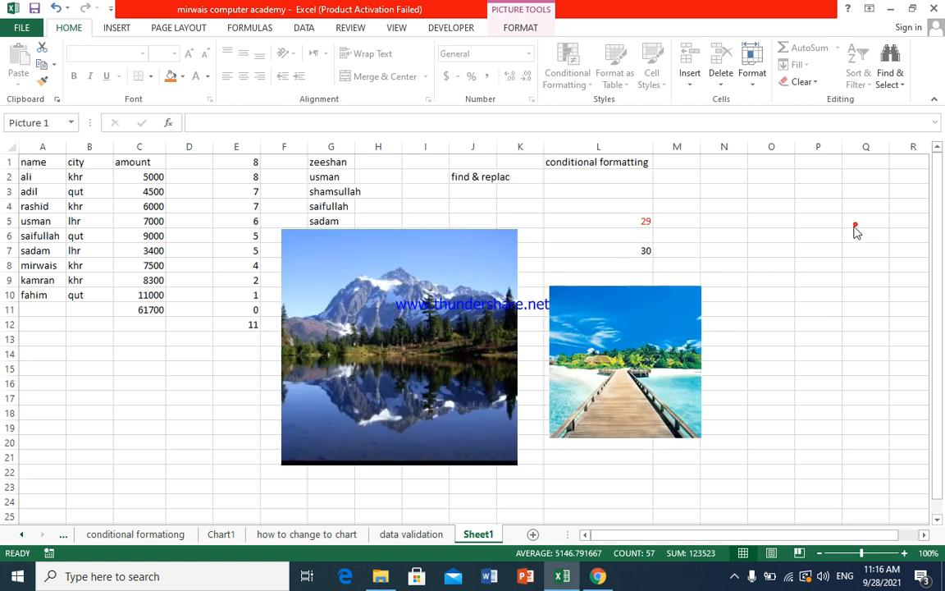
click(886, 83)
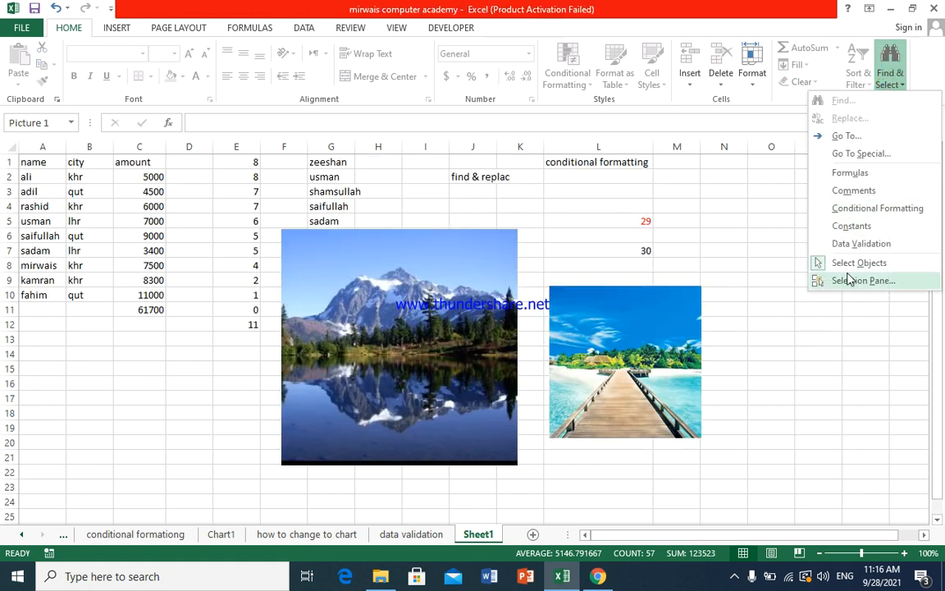
click(834, 348)
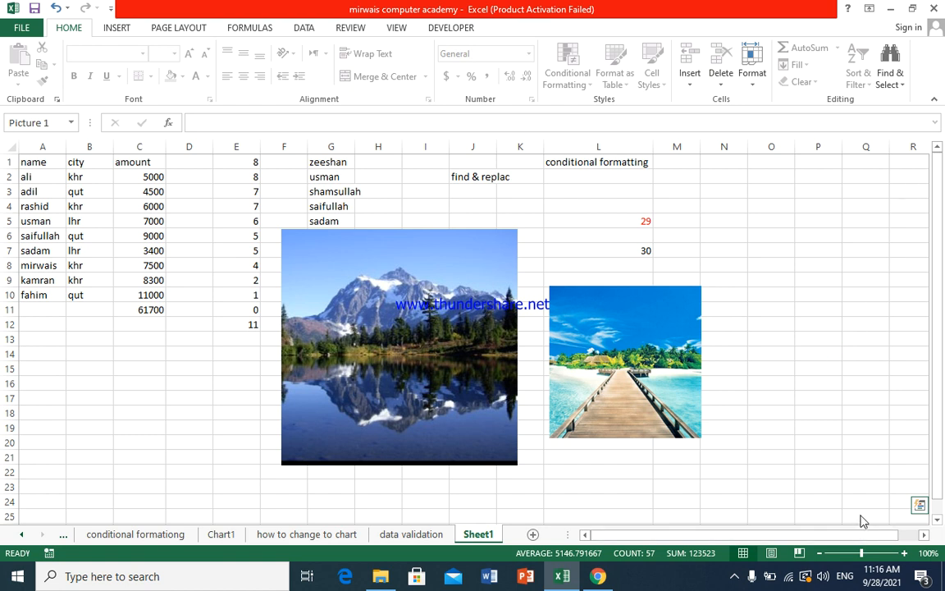
Step: Select the mountain and beach pictures together with a box enclosing the whole visible sheet area, and deselect them
drag(893, 505, 27, 13)
scroll(655, 351, up, 2)
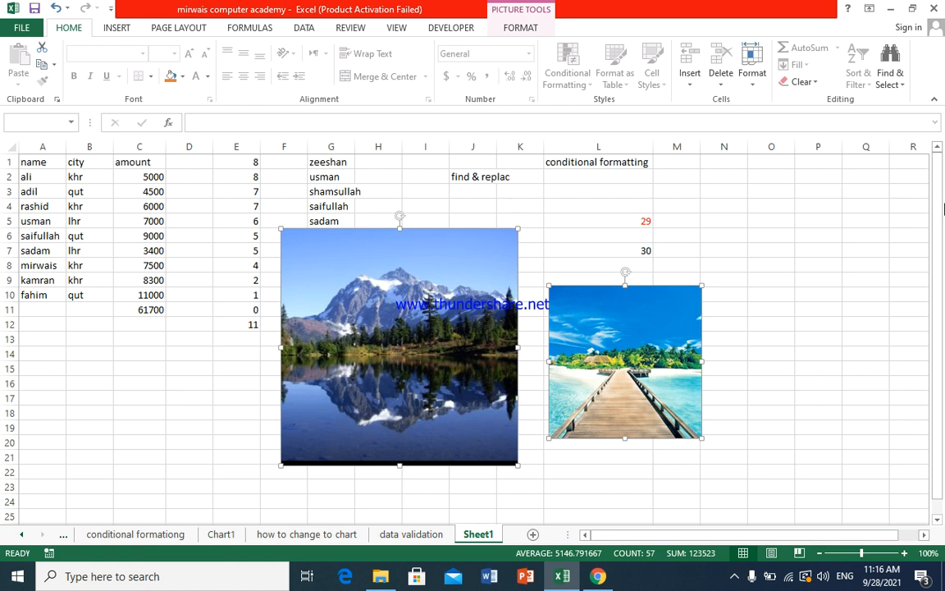
drag(903, 165, 10, 523)
click(603, 189)
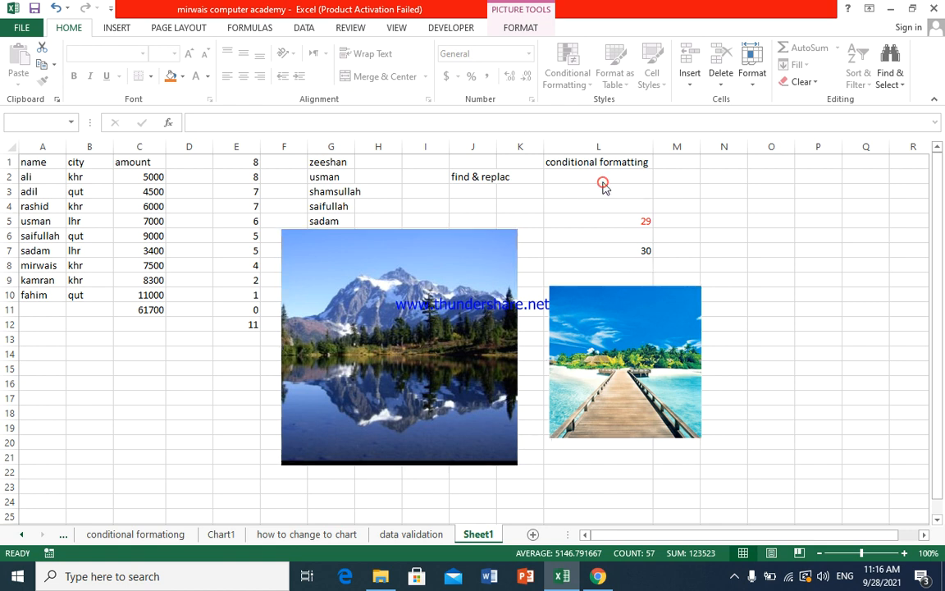
Step: Open the Selection Pane, hide the beach picture (Picture 1), and show it again
click(894, 79)
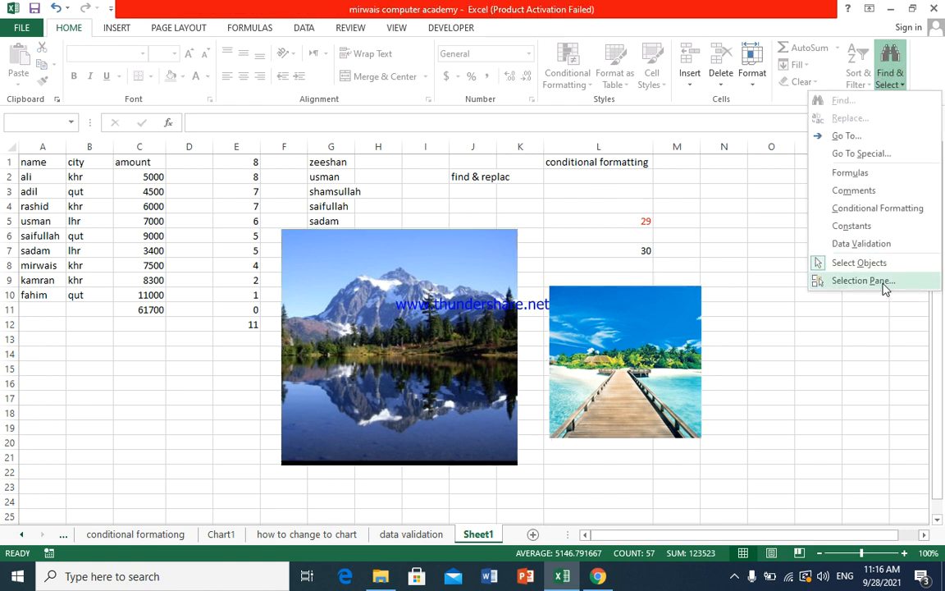
click(884, 281)
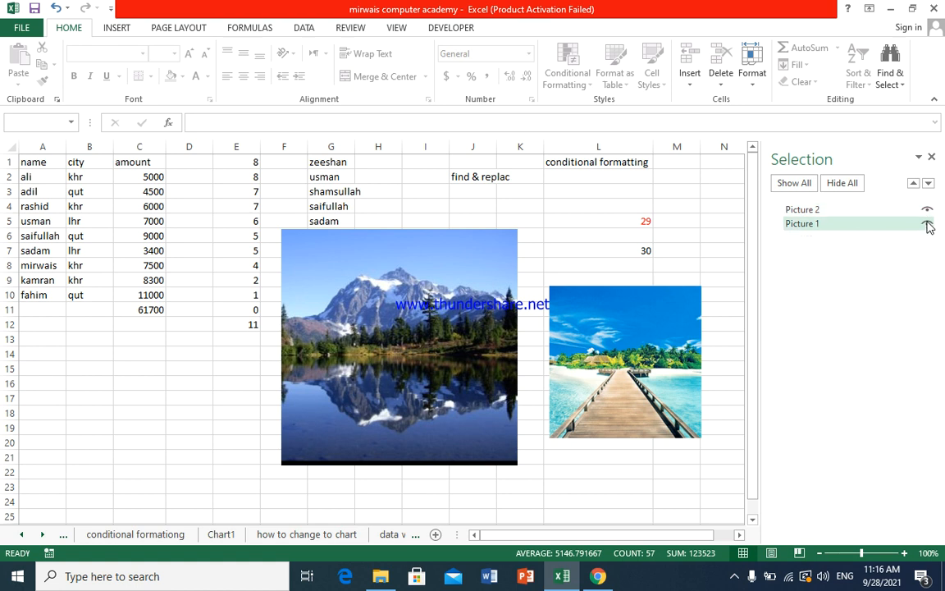
click(927, 224)
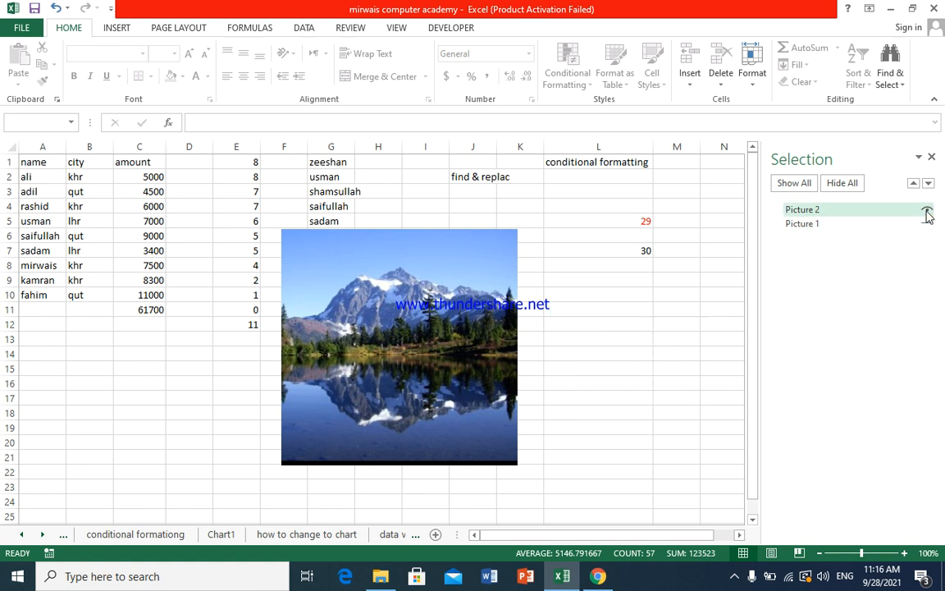
click(926, 225)
click(926, 225)
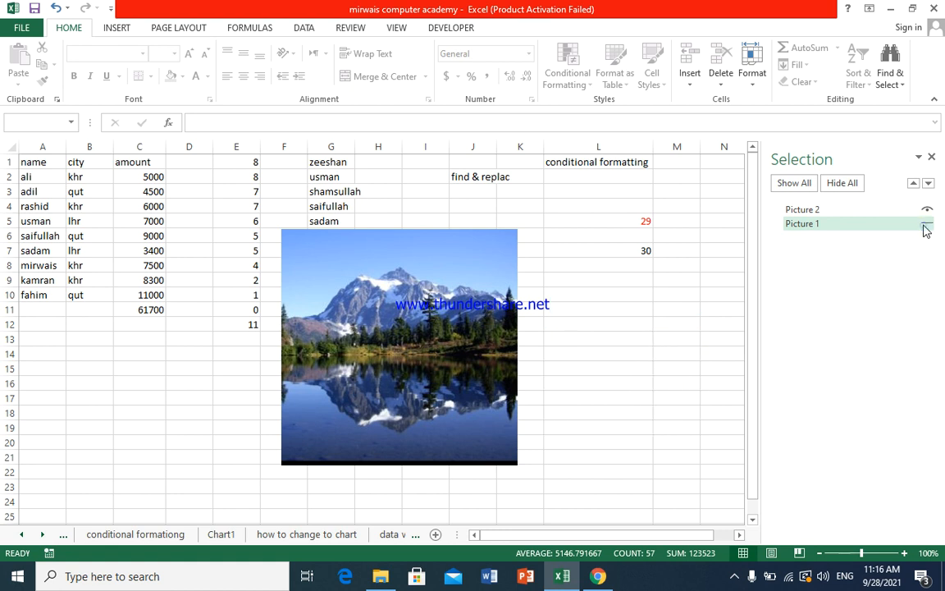
click(926, 225)
Step: Toggle the visibility of Picture 2 and Picture 1 off and back on, and select cell M6
click(927, 210)
click(927, 210)
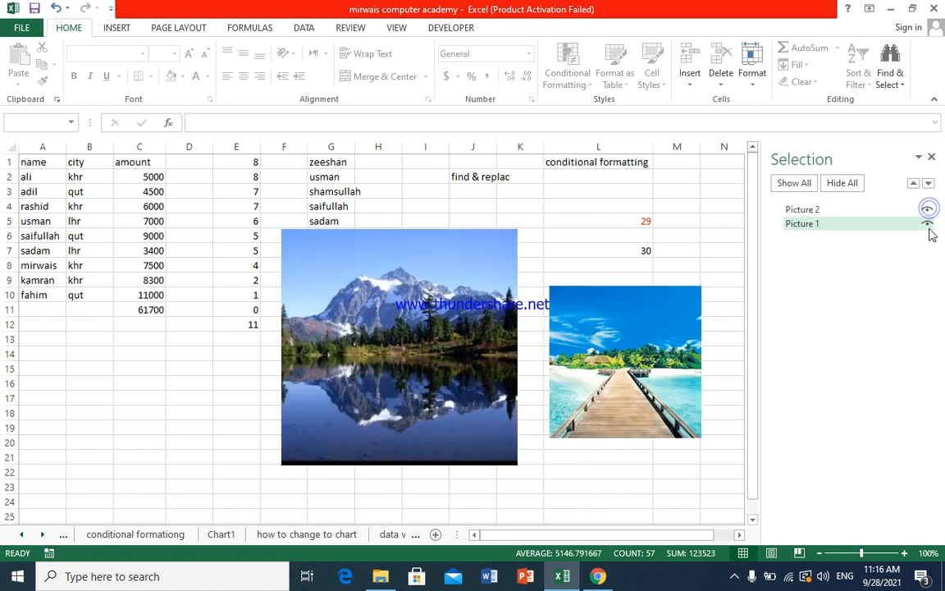
click(929, 225)
click(927, 224)
click(928, 224)
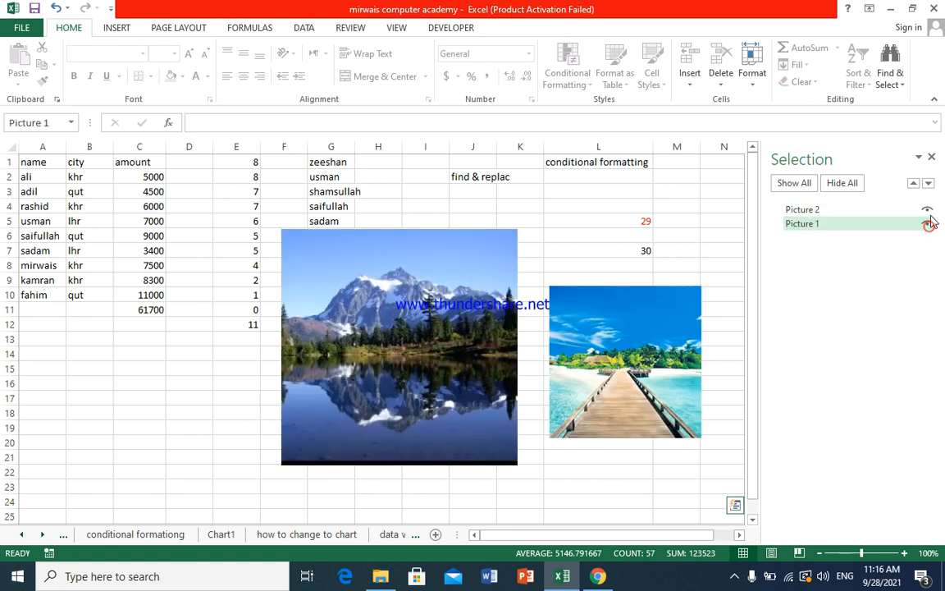
click(929, 213)
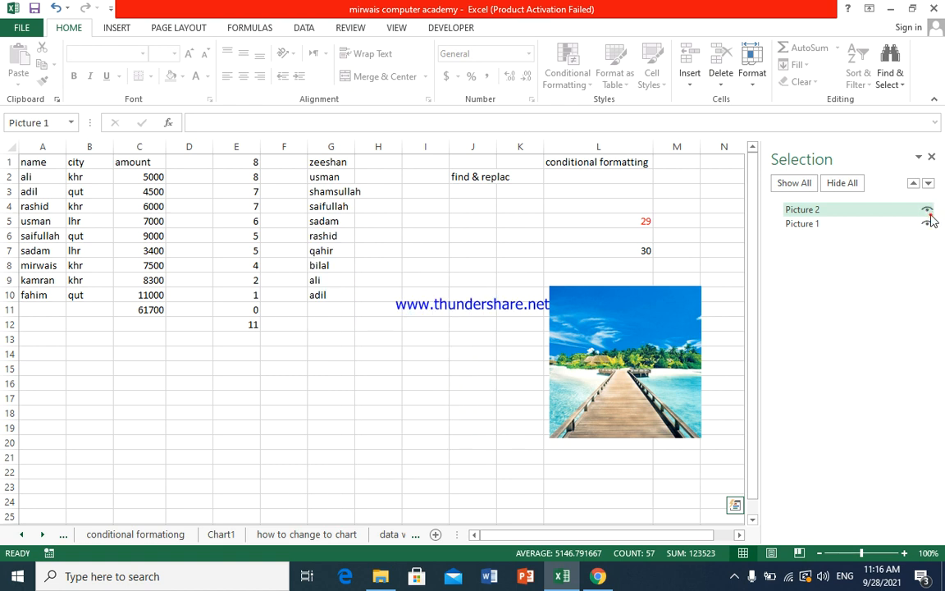
click(929, 212)
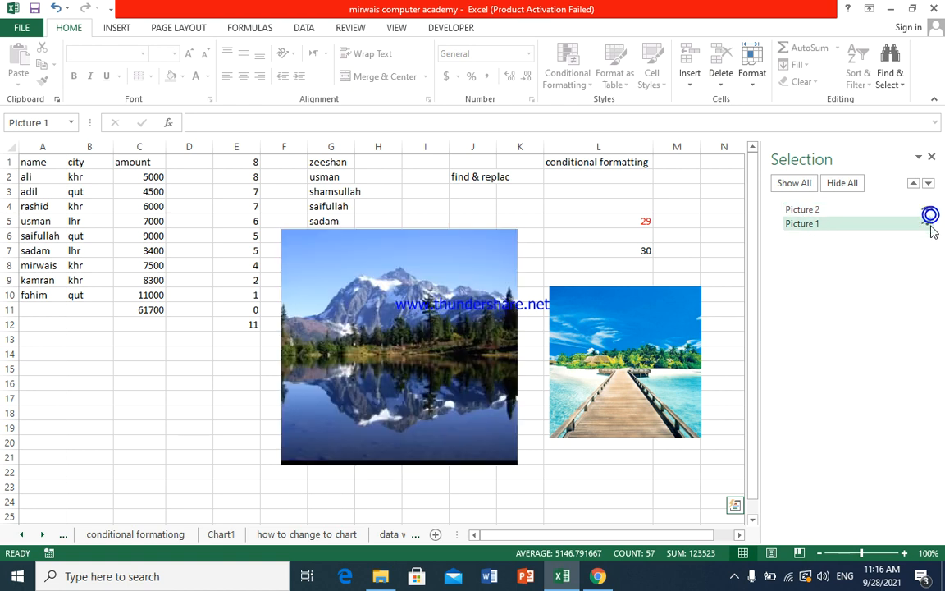
click(678, 238)
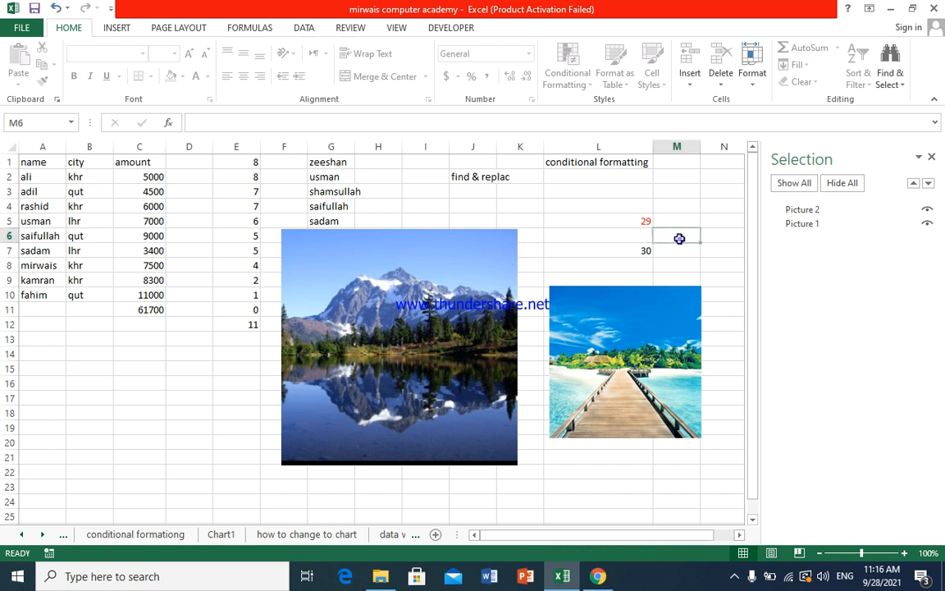